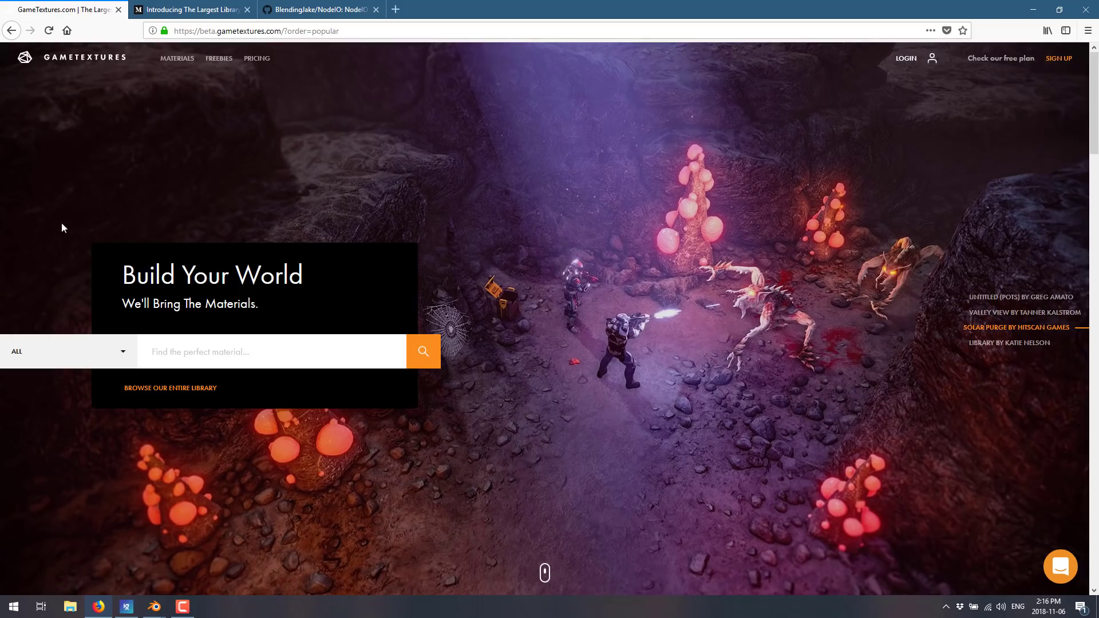
- Filter the popular materials by the Urban category and look through the resulting textures
{"action": "scroll", "coordinate": [573, 272], "scroll_direction": "down", "scroll_amount": 5}
{"action": "scroll", "coordinate": [573, 274], "scroll_direction": "down", "scroll_amount": 2}
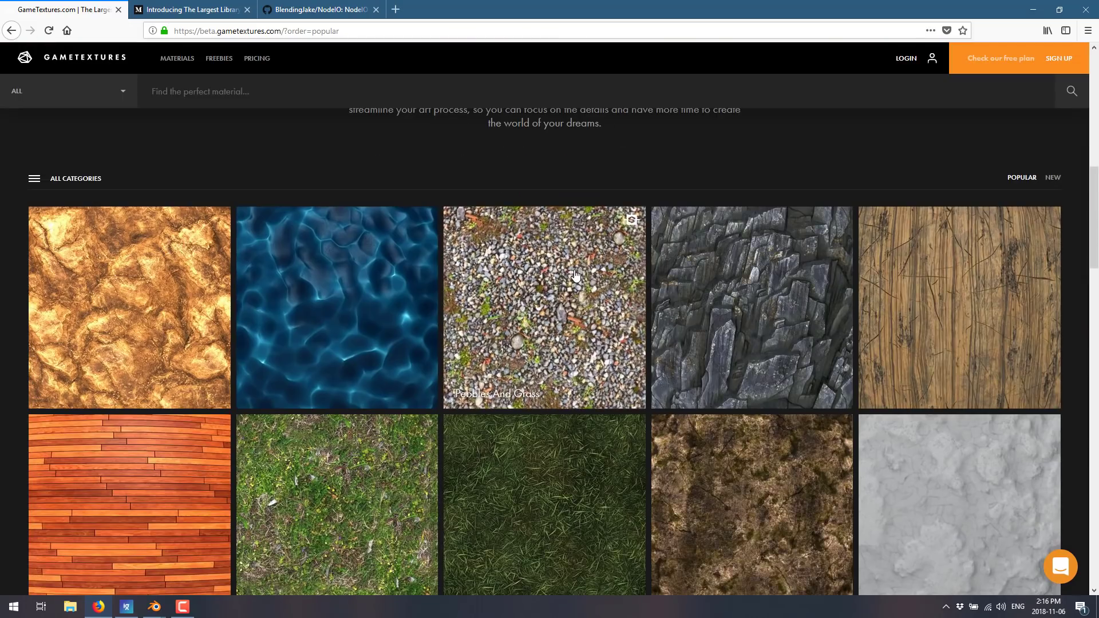
{"action": "scroll", "coordinate": [575, 275], "scroll_direction": "down", "scroll_amount": 5}
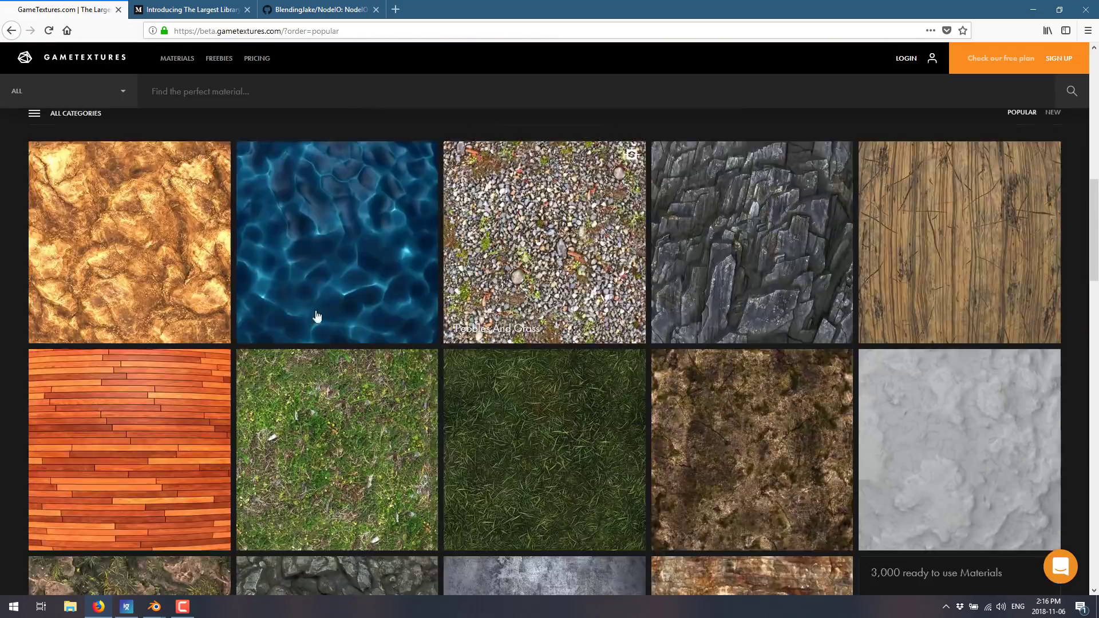
{"action": "scroll", "coordinate": [320, 308], "scroll_direction": "up", "scroll_amount": 5}
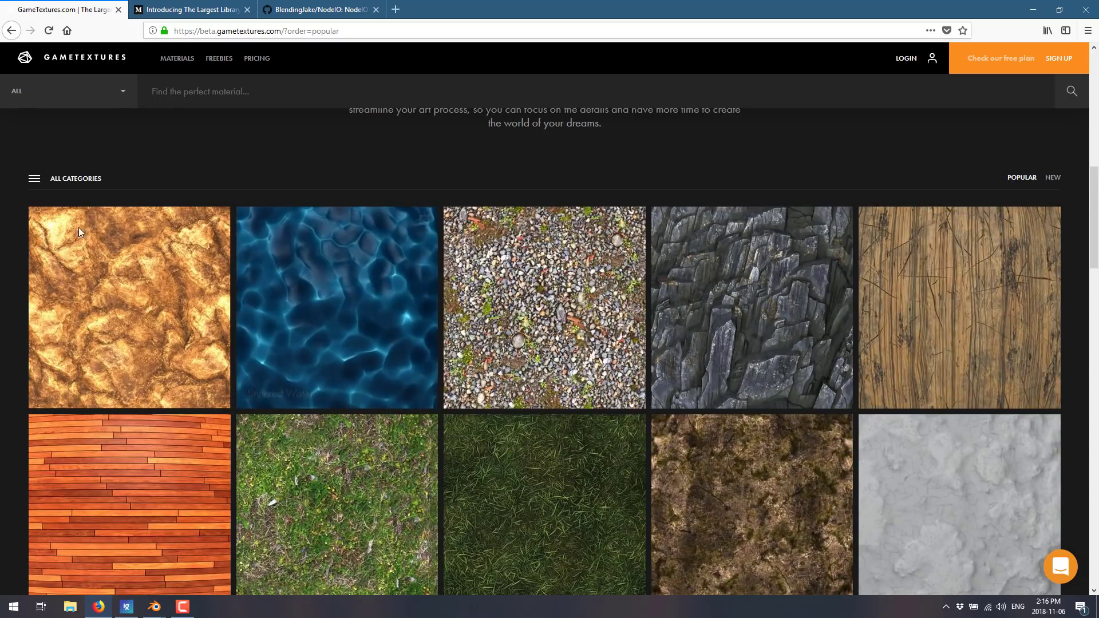
{"action": "left_click", "coordinate": [71, 182]}
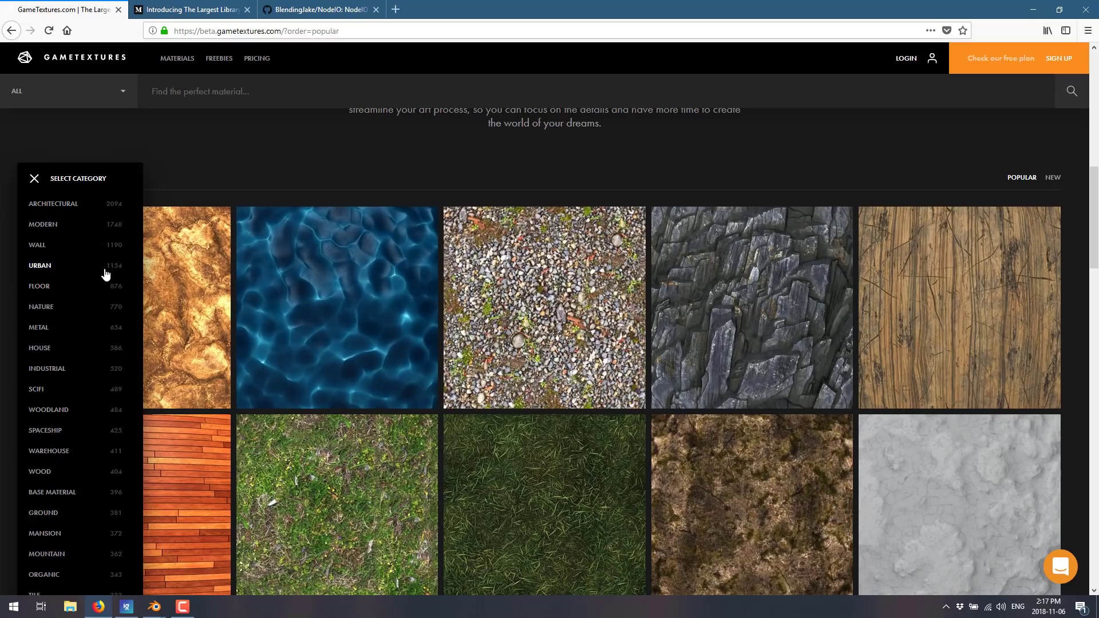
{"action": "left_click", "coordinate": [40, 274]}
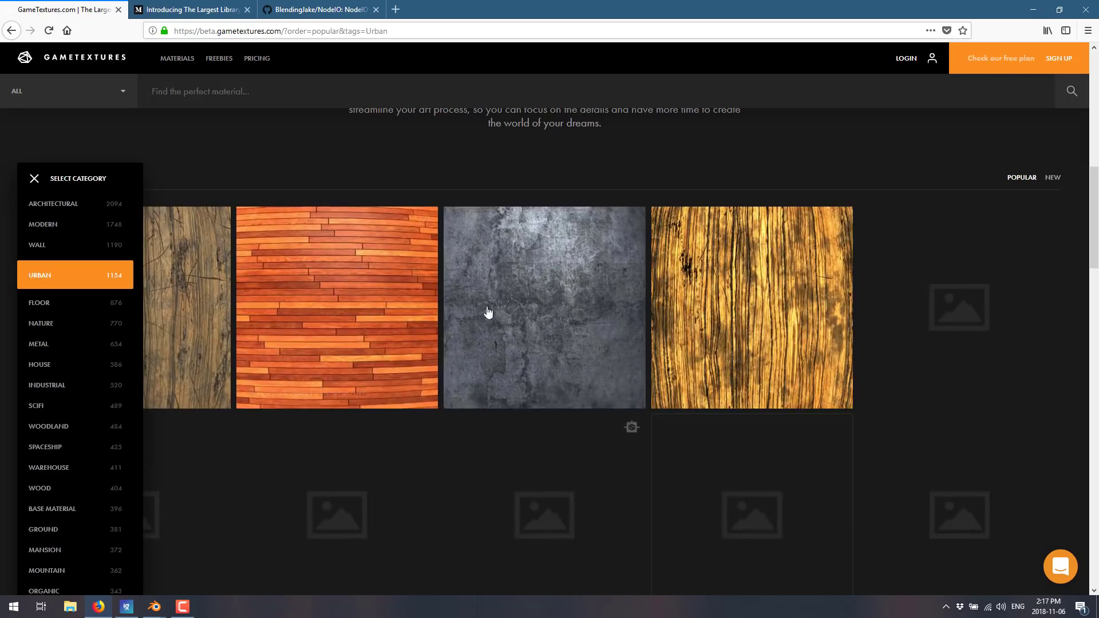
{"action": "scroll", "coordinate": [769, 335], "scroll_direction": "down", "scroll_amount": 1}
{"action": "scroll", "coordinate": [770, 336], "scroll_direction": "down", "scroll_amount": 4}
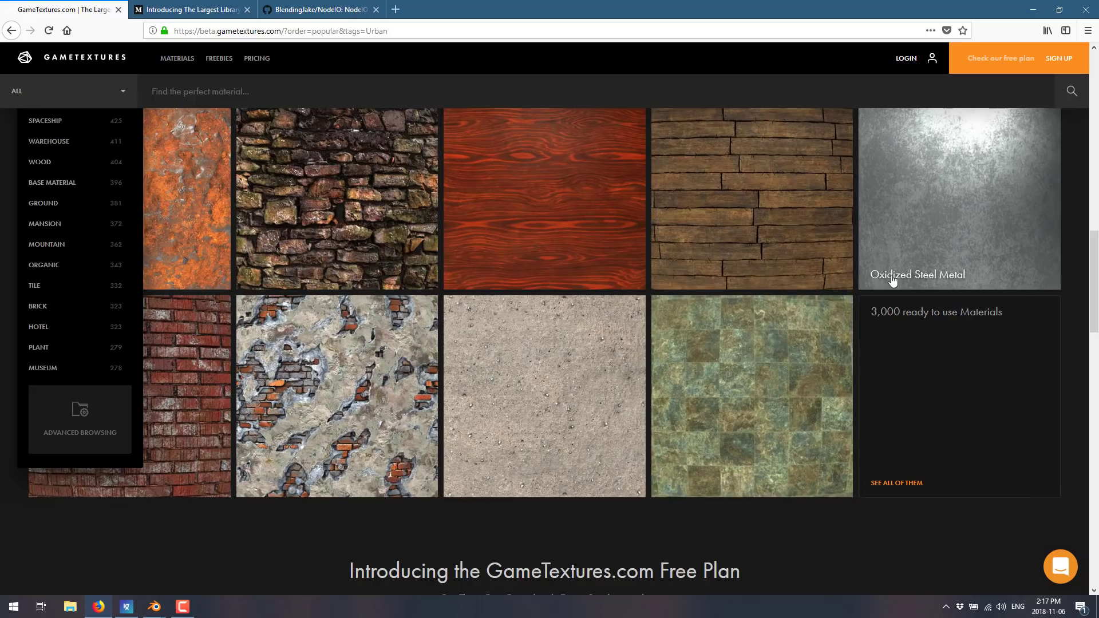
{"action": "scroll", "coordinate": [916, 281], "scroll_direction": "down", "scroll_amount": 2}
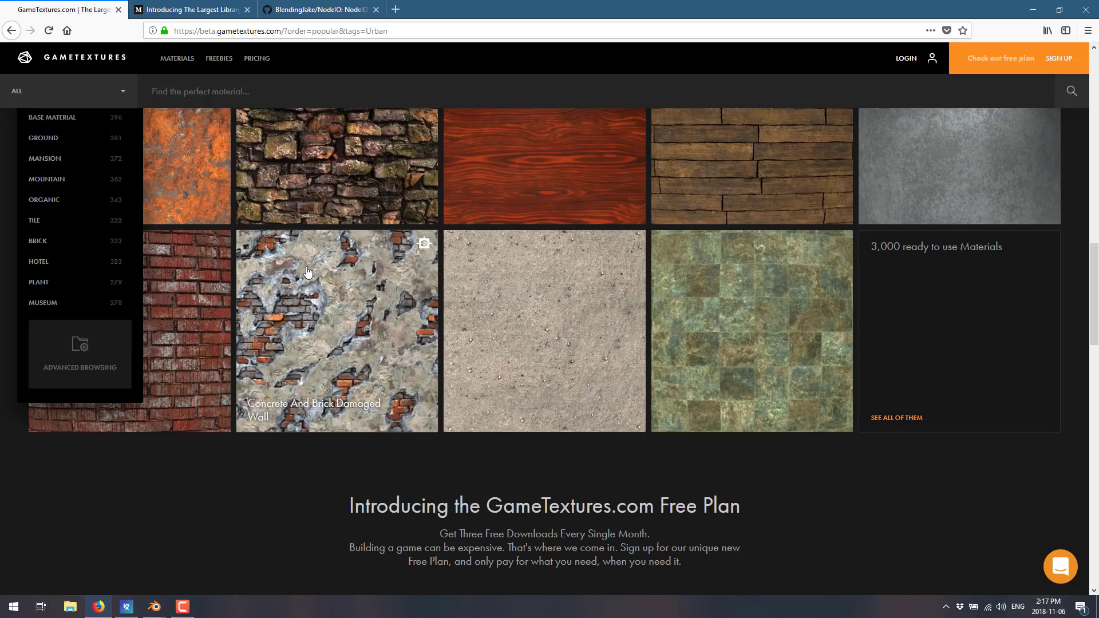
- Open the Freebies page and look through the free materials offered
{"action": "left_click", "coordinate": [226, 61]}
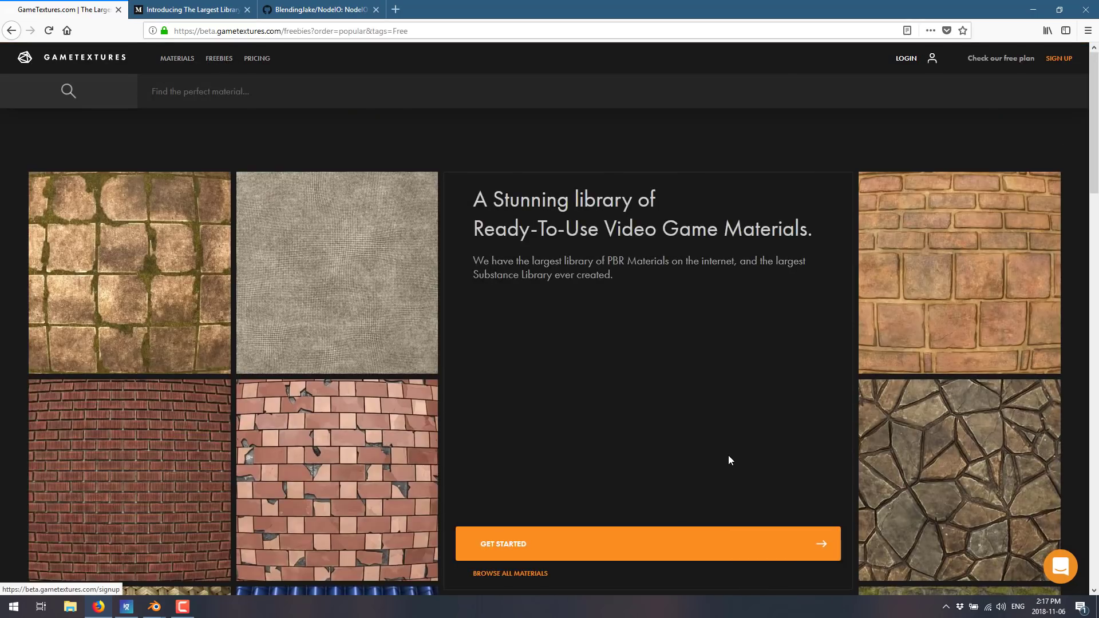
{"action": "scroll", "coordinate": [654, 471], "scroll_direction": "down", "scroll_amount": 10}
{"action": "scroll", "coordinate": [594, 430], "scroll_direction": "up", "scroll_amount": 3}
{"action": "scroll", "coordinate": [594, 430], "scroll_direction": "down", "scroll_amount": 4}
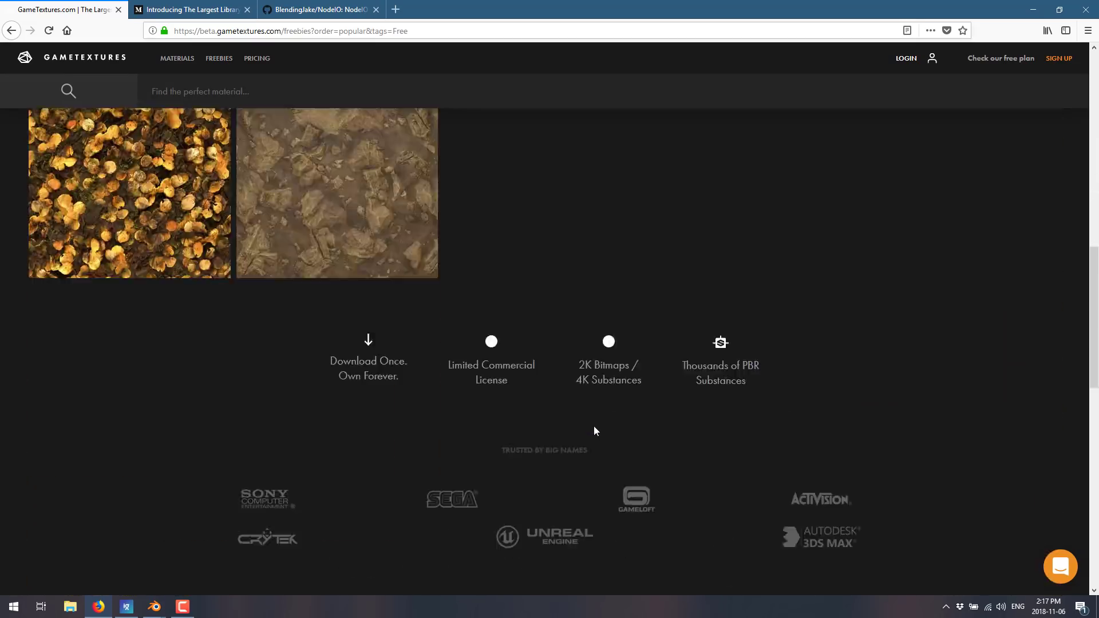
{"action": "scroll", "coordinate": [594, 430], "scroll_direction": "up", "scroll_amount": 4}
{"action": "scroll", "coordinate": [594, 430], "scroll_direction": "up", "scroll_amount": 7}
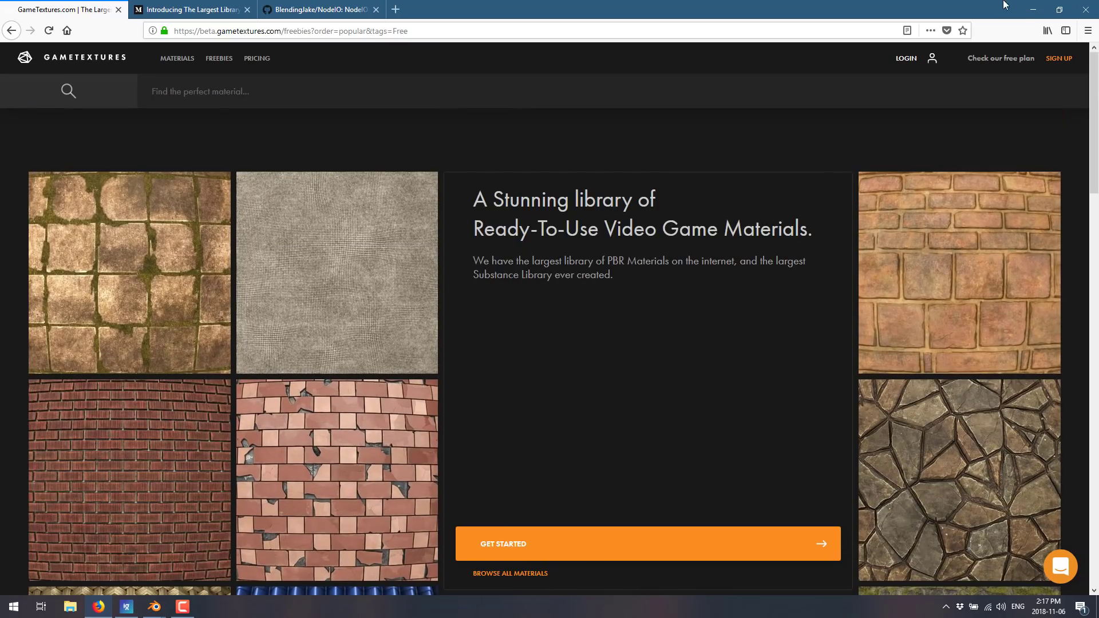
- Review the free plan's terms beside the monthly and annual plans, and return to the homepage
{"action": "left_click", "coordinate": [1007, 60]}
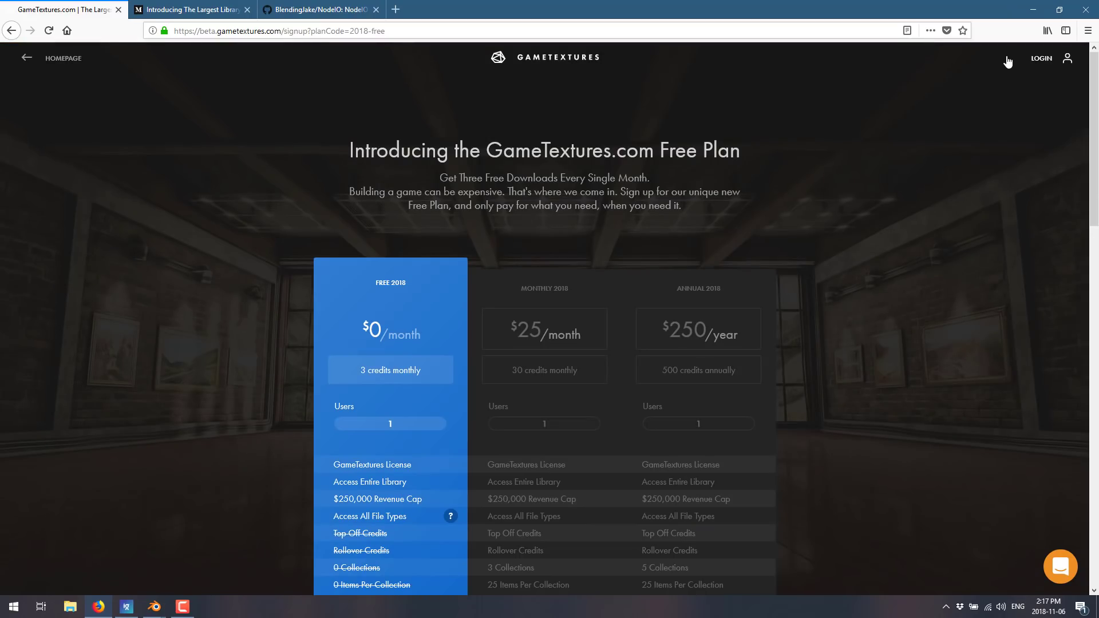
{"action": "scroll", "coordinate": [914, 344], "scroll_direction": "down", "scroll_amount": 2}
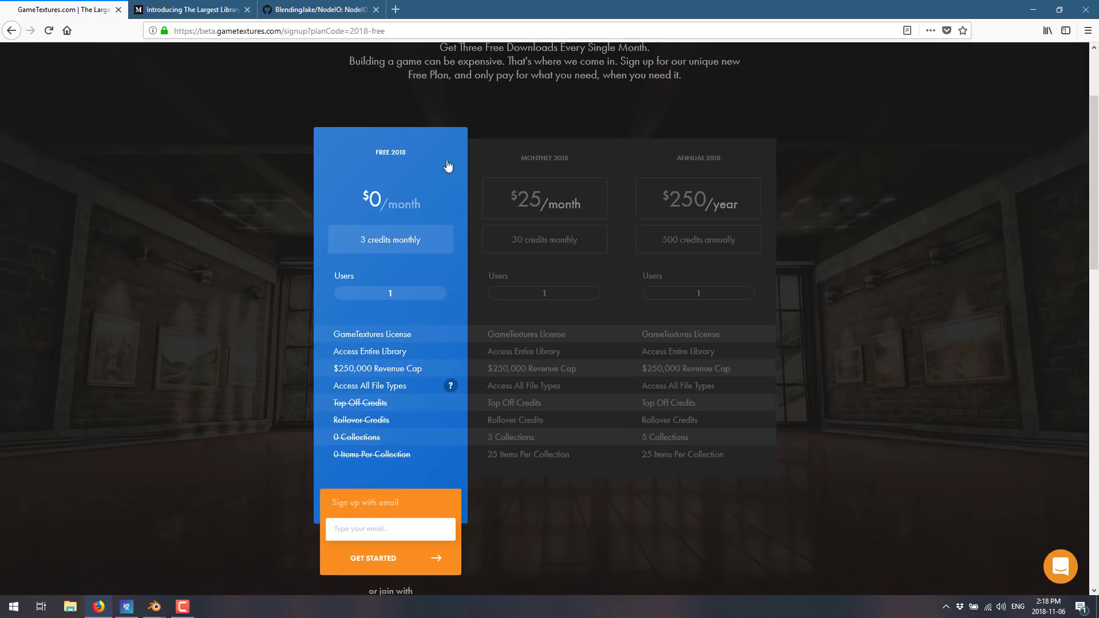
{"action": "scroll", "coordinate": [412, 186], "scroll_direction": "up", "scroll_amount": 3}
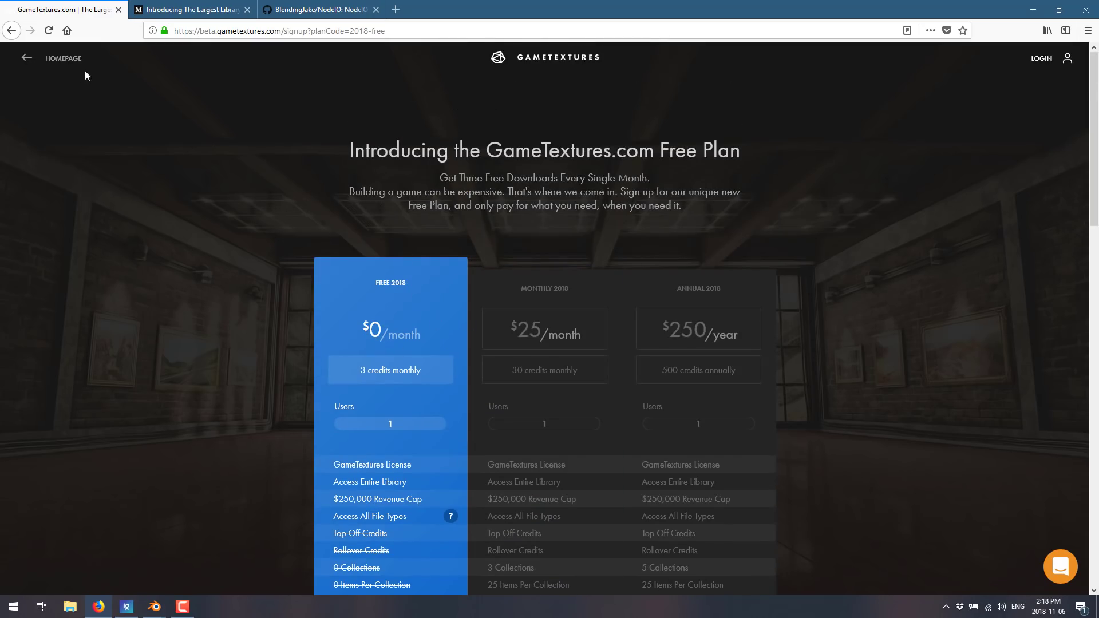
{"action": "left_click", "coordinate": [53, 59]}
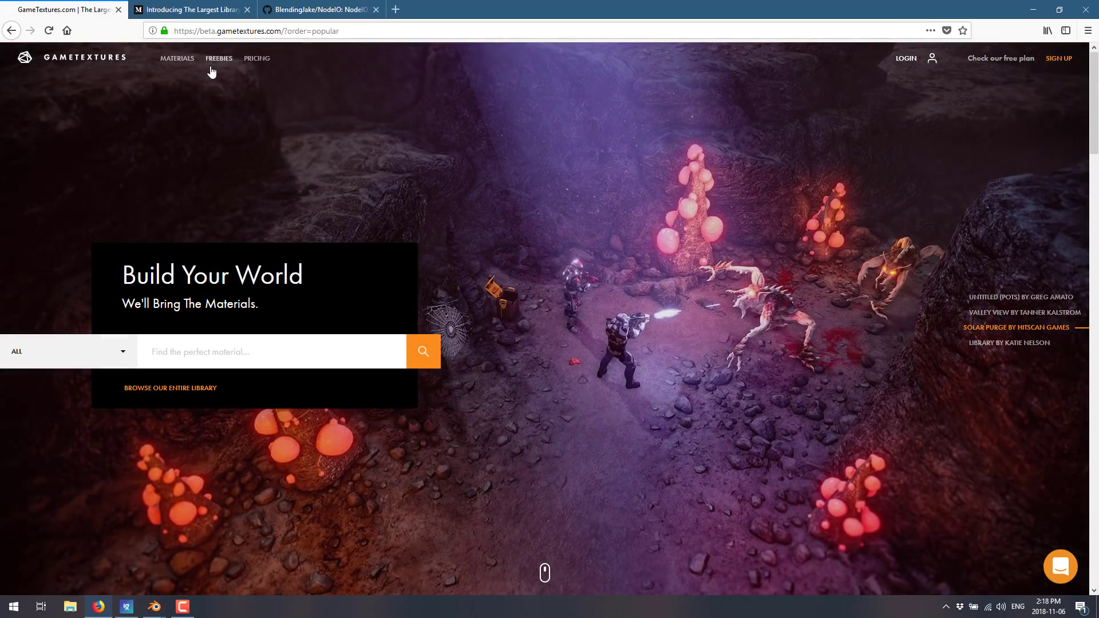
- Find the Varied Stone Block Masonry Mossy material among the freebies and open its detail page
{"action": "left_click", "coordinate": [216, 68]}
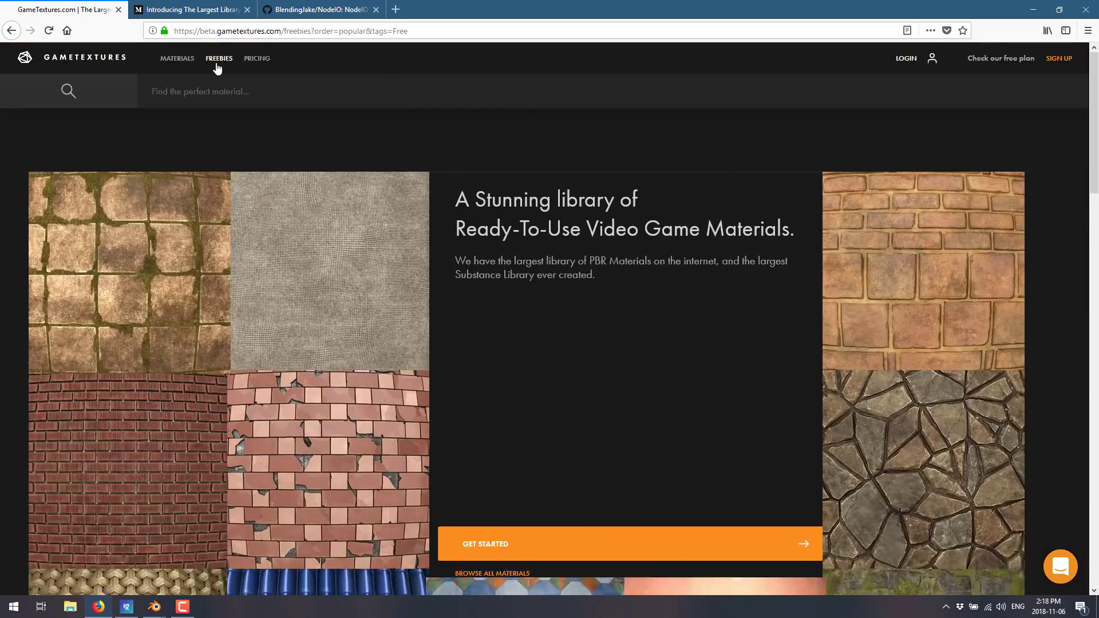
{"action": "scroll", "coordinate": [369, 298], "scroll_direction": "down", "scroll_amount": 5}
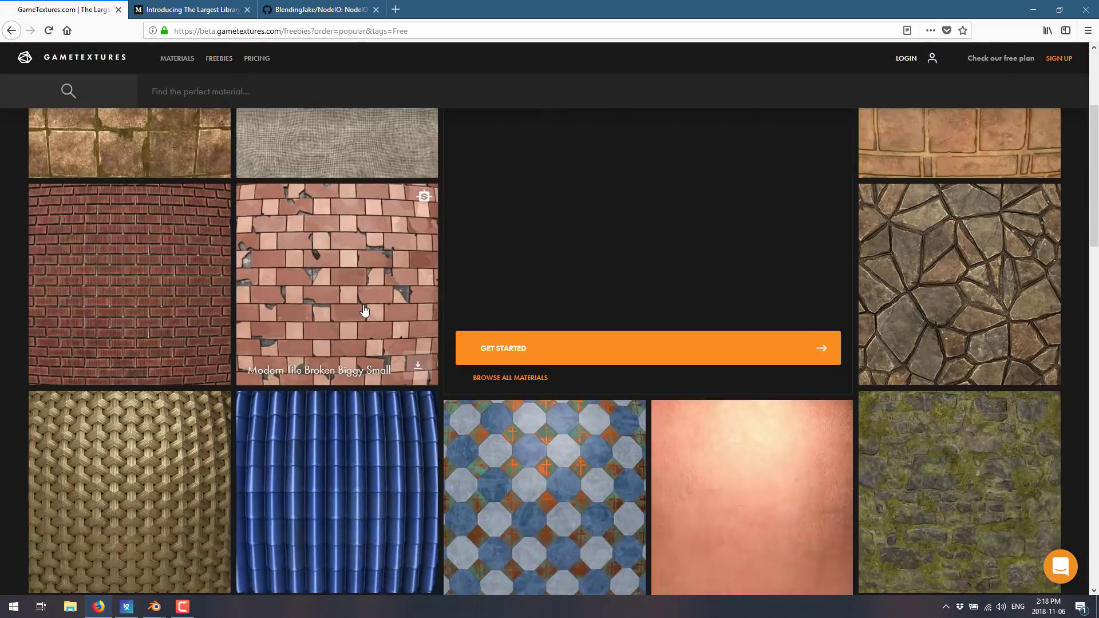
{"action": "scroll", "coordinate": [343, 273], "scroll_direction": "down", "scroll_amount": 1}
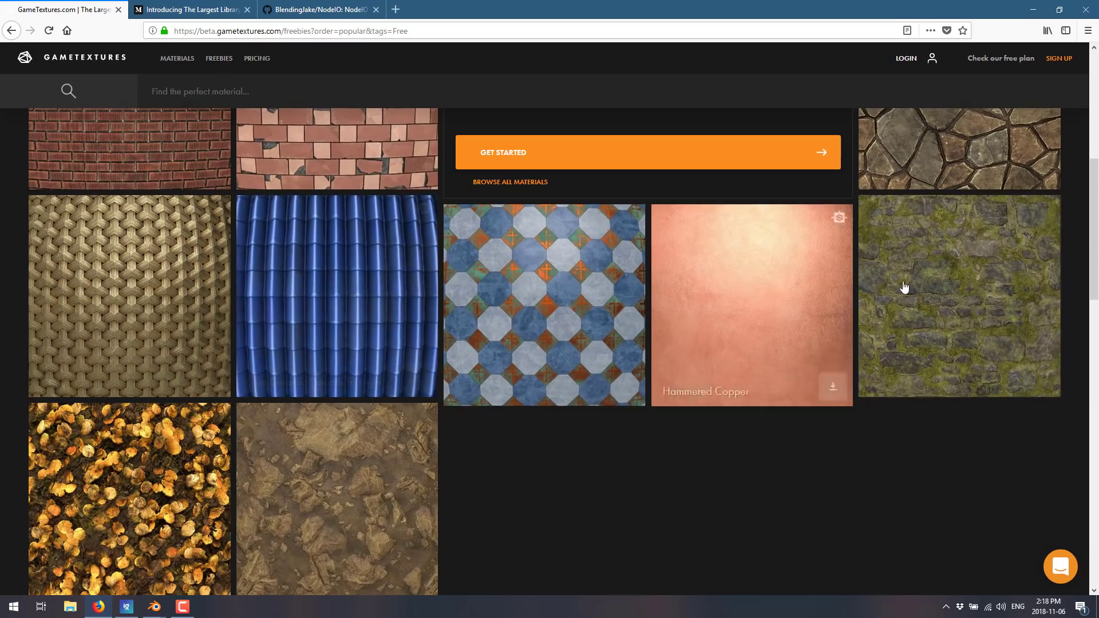
{"action": "left_click", "coordinate": [961, 288]}
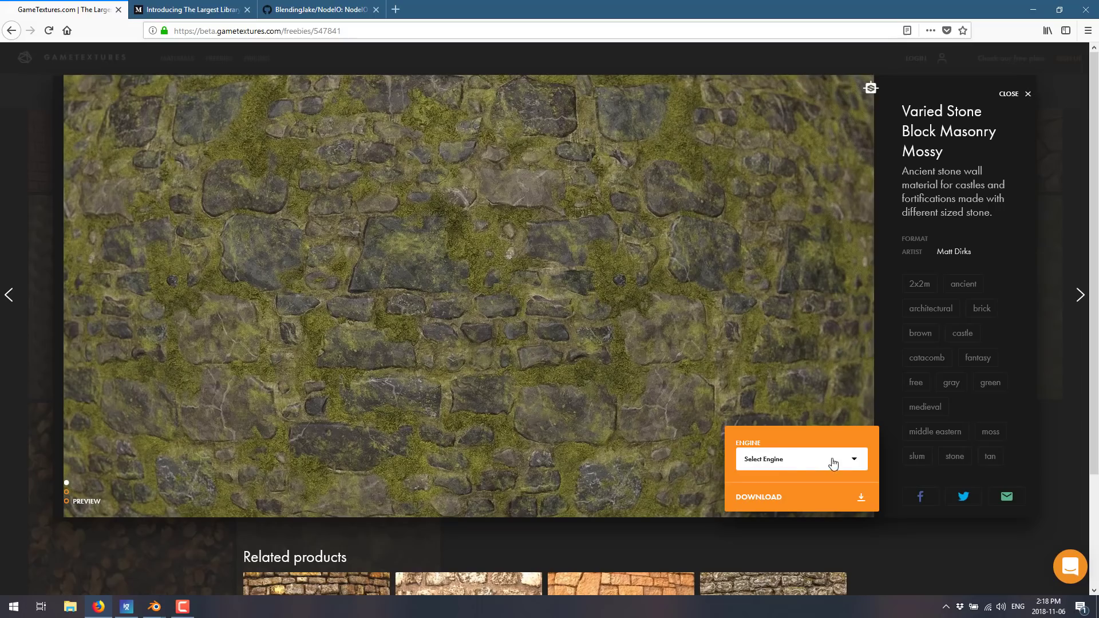
- Set the mossy stone material's download engine to Blender and format to Cycles, and open the resolution choices
{"action": "left_click", "coordinate": [853, 465]}
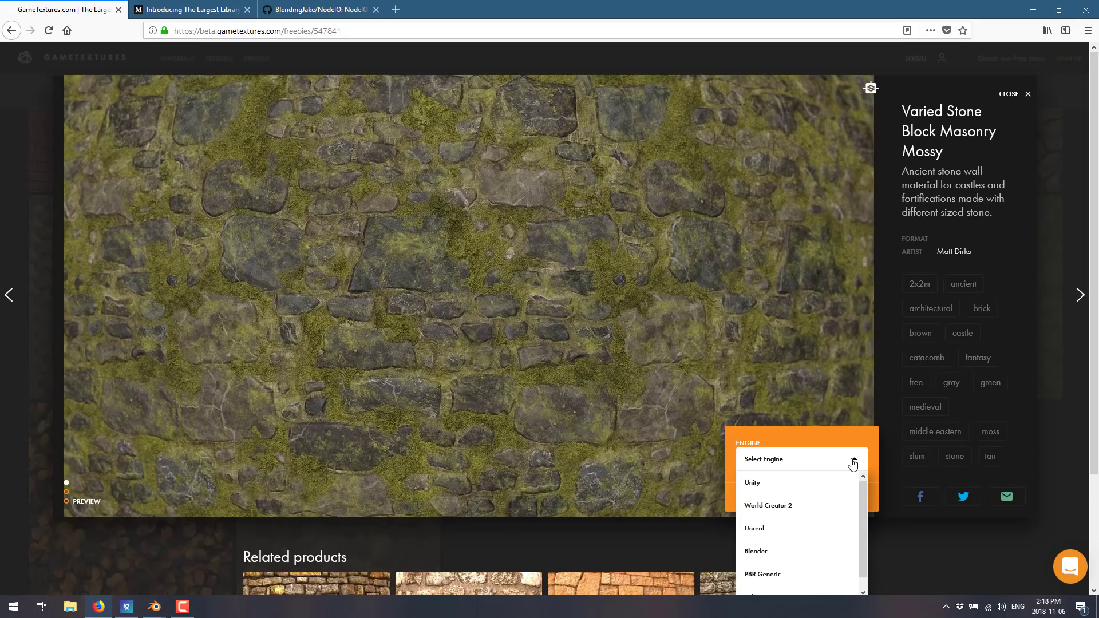
{"action": "scroll", "coordinate": [792, 569], "scroll_direction": "down", "scroll_amount": 3}
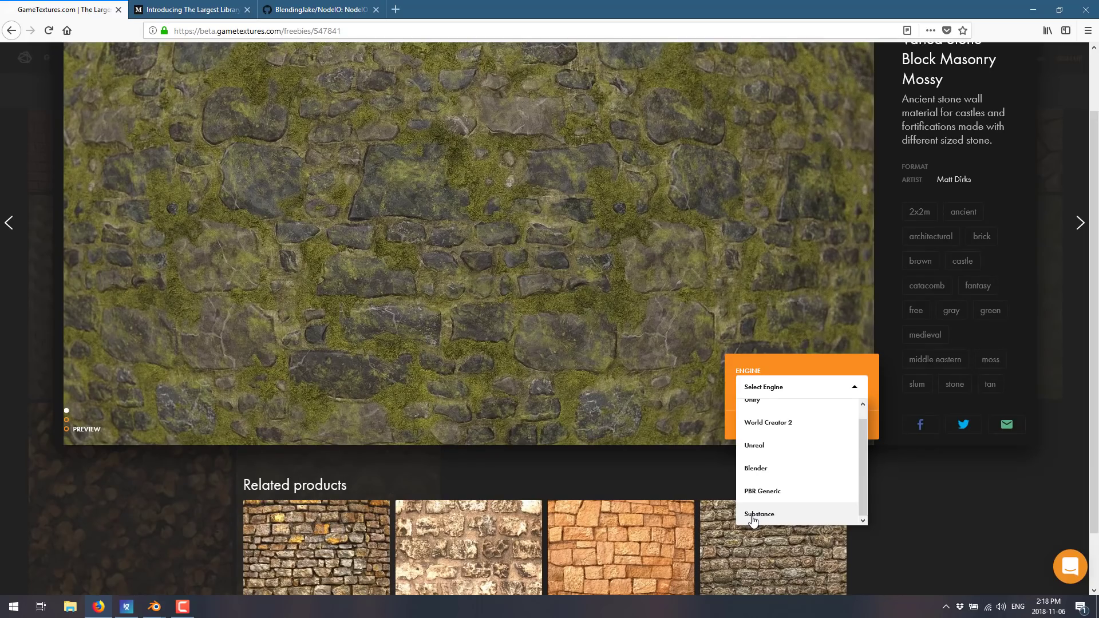
{"action": "left_click", "coordinate": [757, 469]}
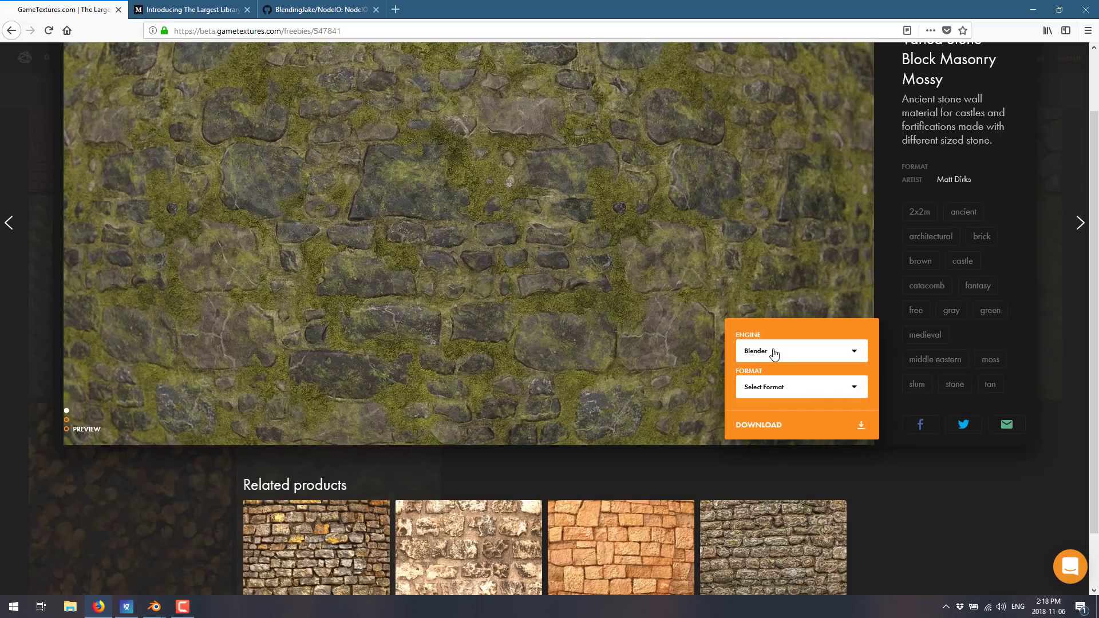
{"action": "left_click", "coordinate": [807, 389]}
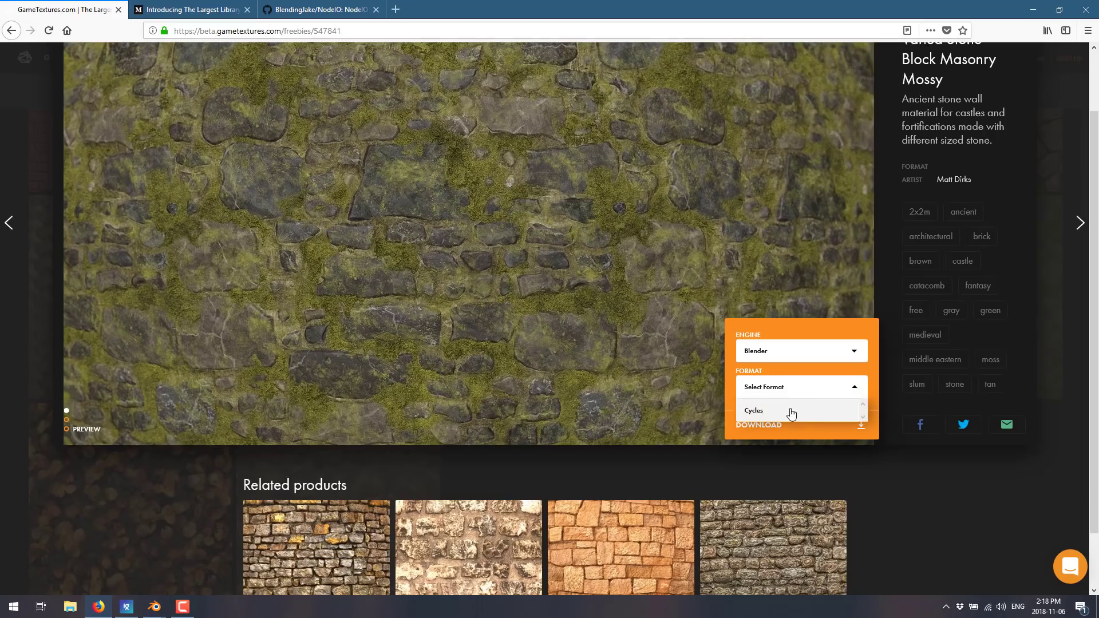
{"action": "left_click", "coordinate": [791, 411]}
{"action": "left_click", "coordinate": [816, 388]}
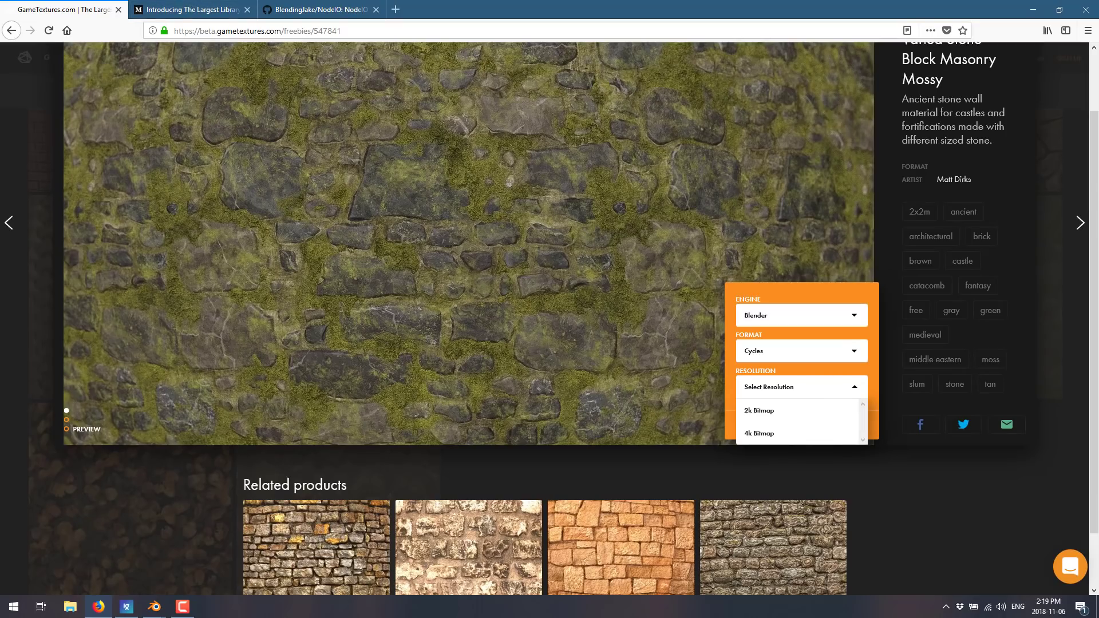
{"action": "key", "text": "F9"}
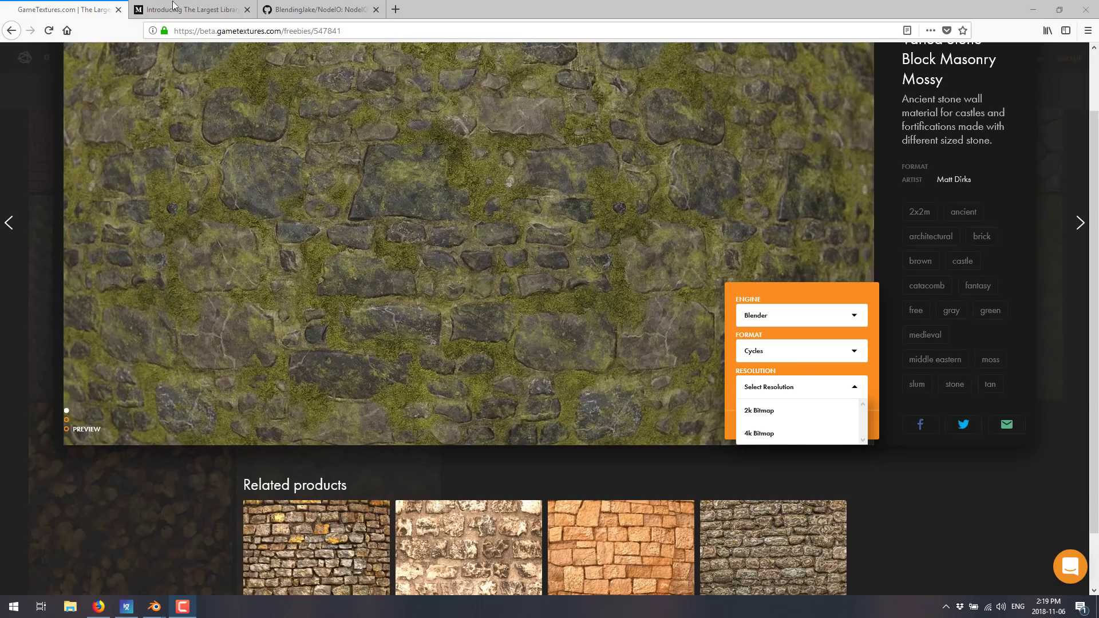
- Read the Medium article introducing the Blender-ready material library, including its instructions for downloading and importing materials
{"action": "left_click", "coordinate": [209, 6]}
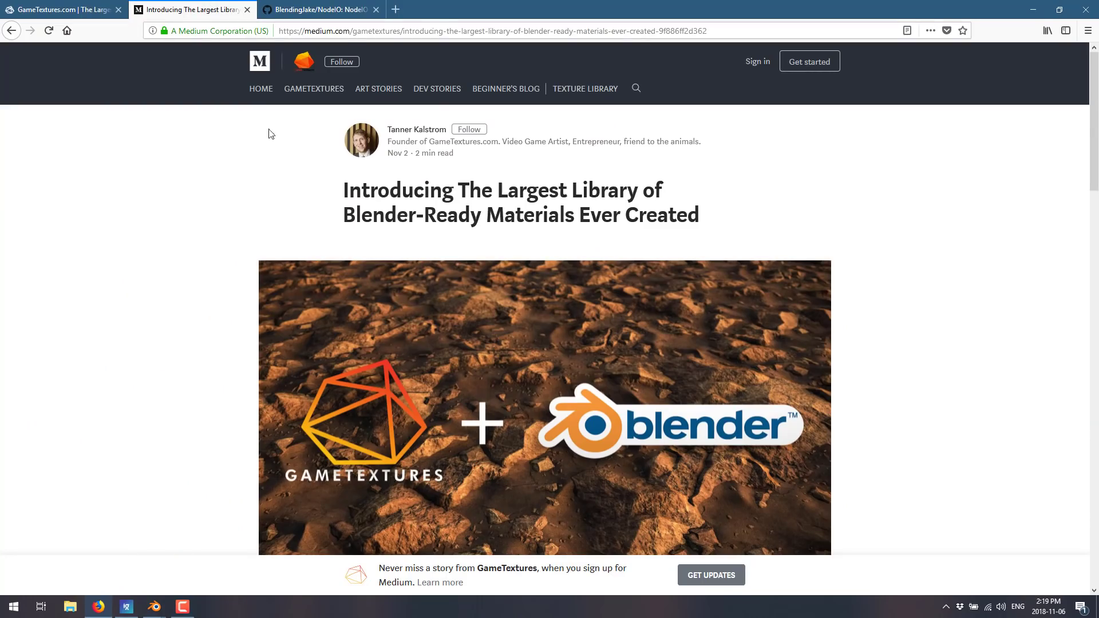
{"action": "scroll", "coordinate": [483, 409], "scroll_direction": "down", "scroll_amount": 3}
{"action": "scroll", "coordinate": [484, 410], "scroll_direction": "down", "scroll_amount": 15}
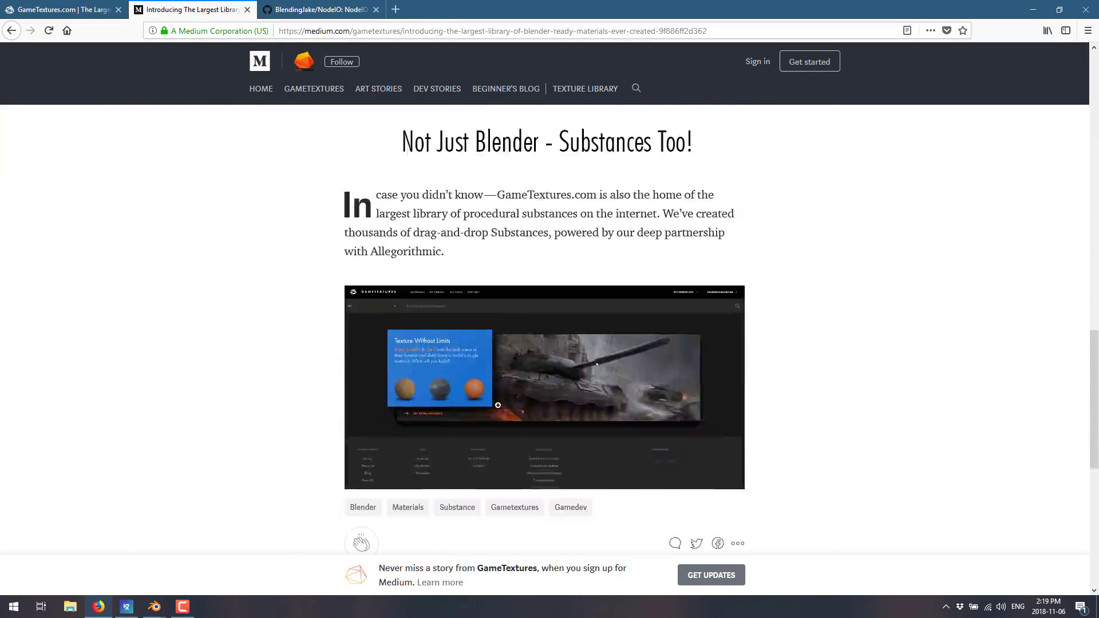
{"action": "scroll", "coordinate": [507, 383], "scroll_direction": "down", "scroll_amount": 3}
{"action": "scroll", "coordinate": [507, 380], "scroll_direction": "up", "scroll_amount": 20}
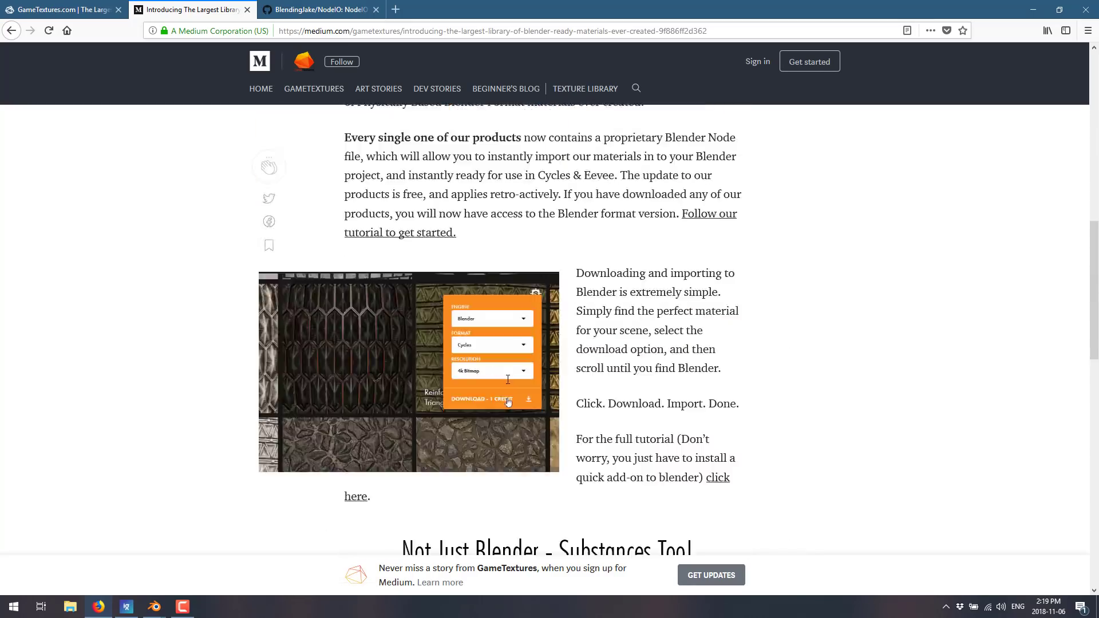
{"action": "scroll", "coordinate": [507, 377], "scroll_direction": "down", "scroll_amount": 8}
{"action": "scroll", "coordinate": [521, 382], "scroll_direction": "up", "scroll_amount": 1}
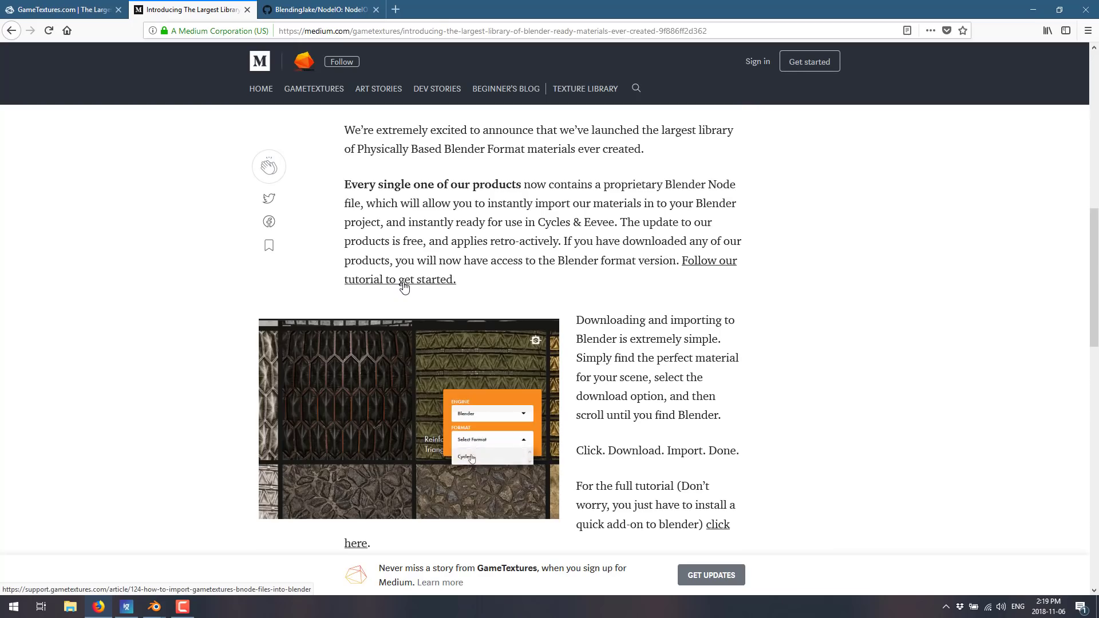
- Review the NodeIO add-on's GitHub page and check its entry in Blender's add-on preferences
{"action": "left_click", "coordinate": [293, 9]}
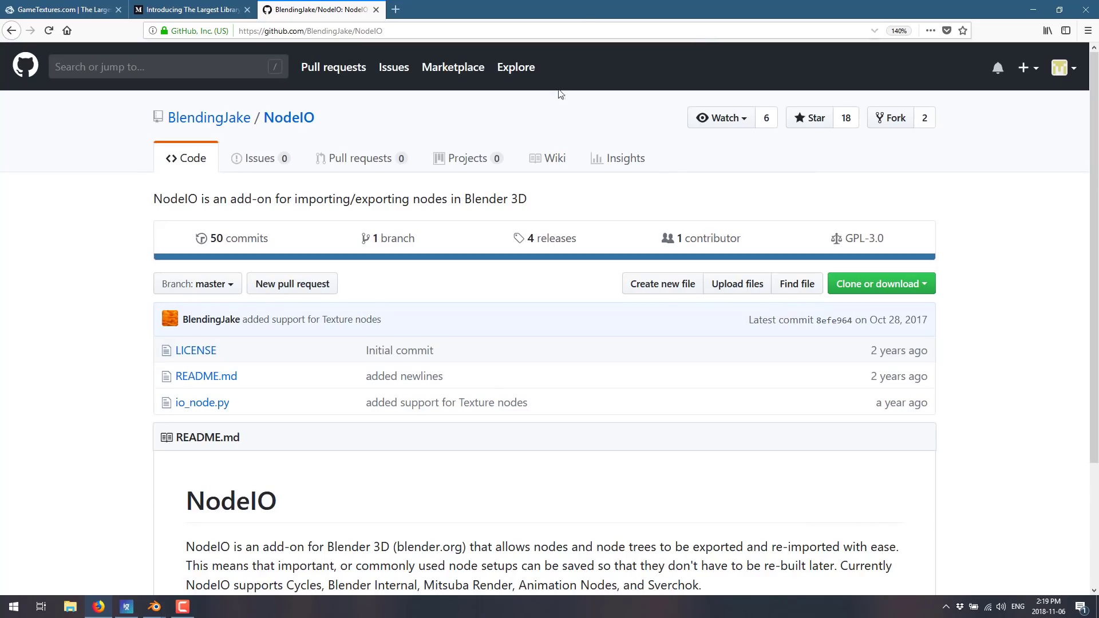
{"action": "scroll", "coordinate": [448, 365], "scroll_direction": "down", "scroll_amount": 3}
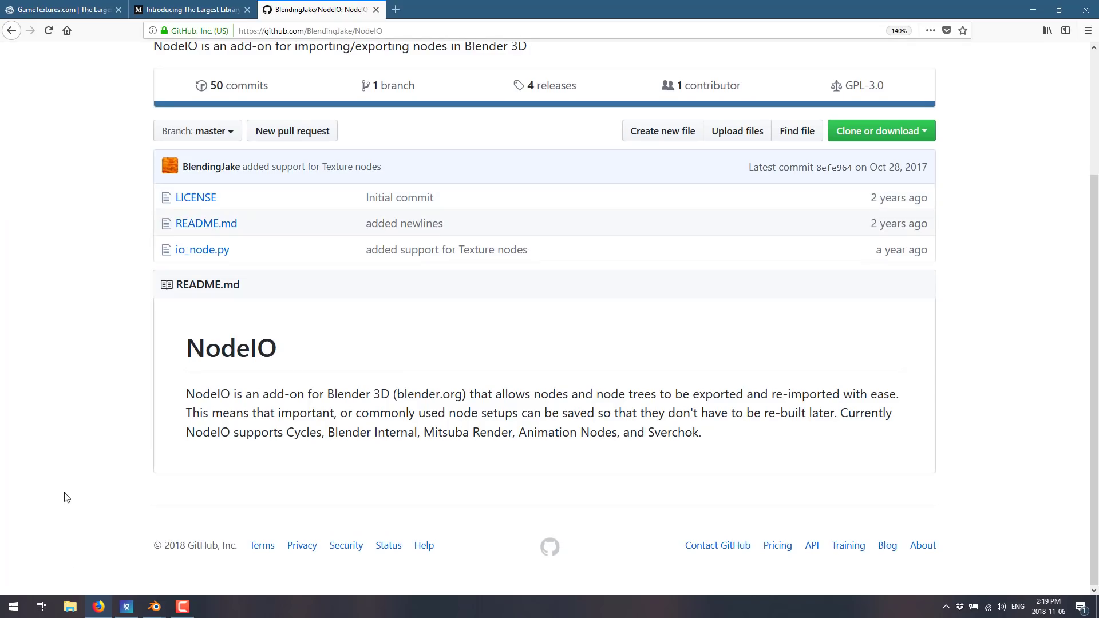
{"action": "left_click", "coordinate": [154, 606]}
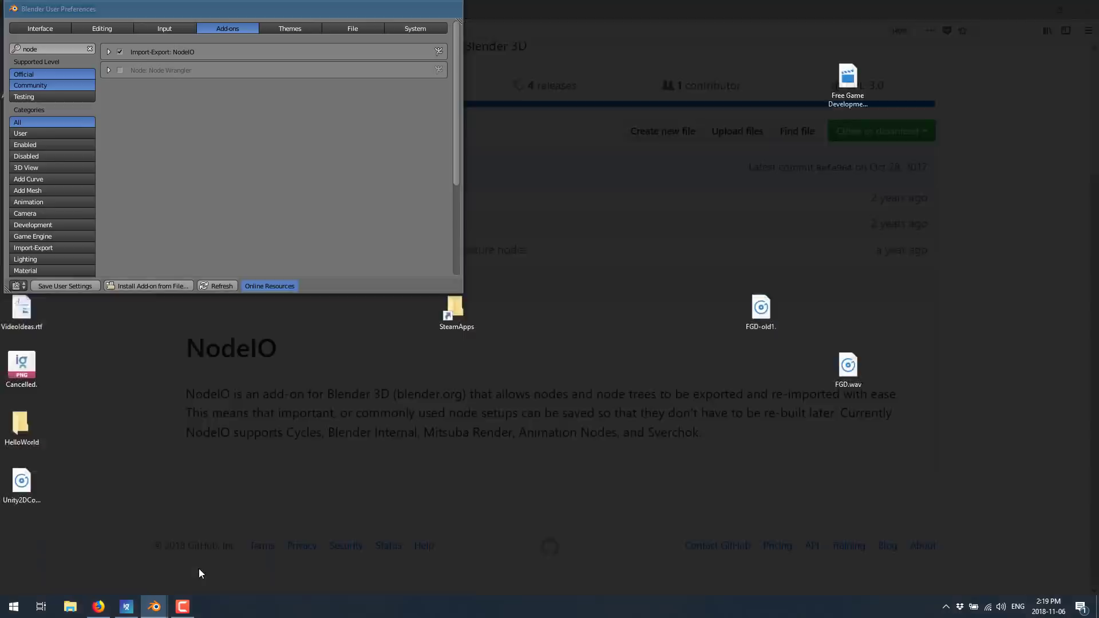
{"action": "left_click", "coordinate": [198, 568]}
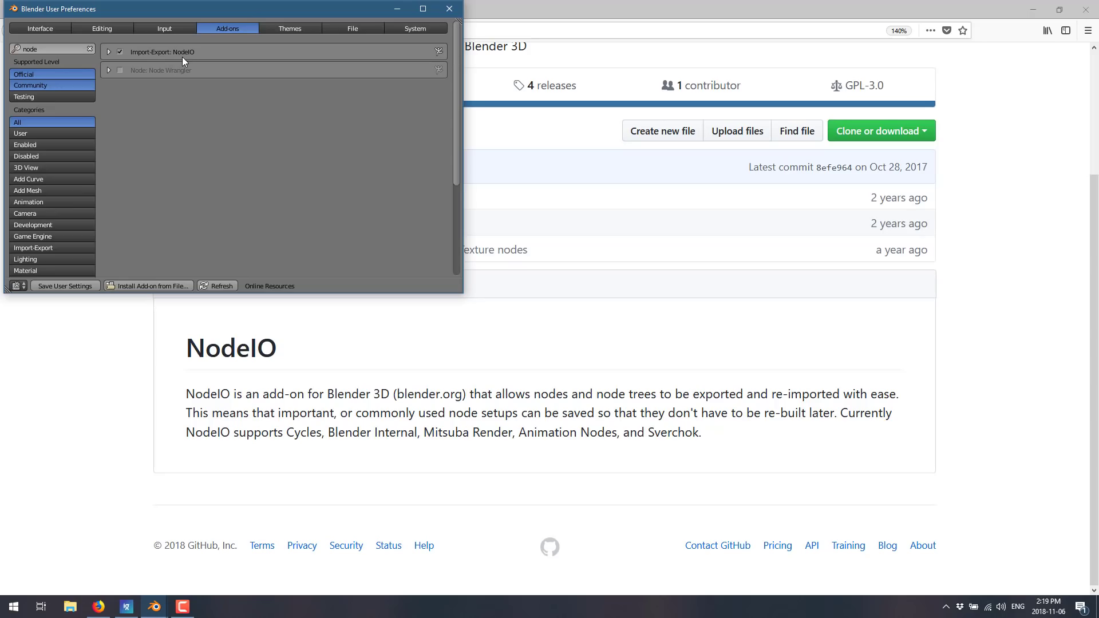
{"action": "left_click", "coordinate": [449, 9]}
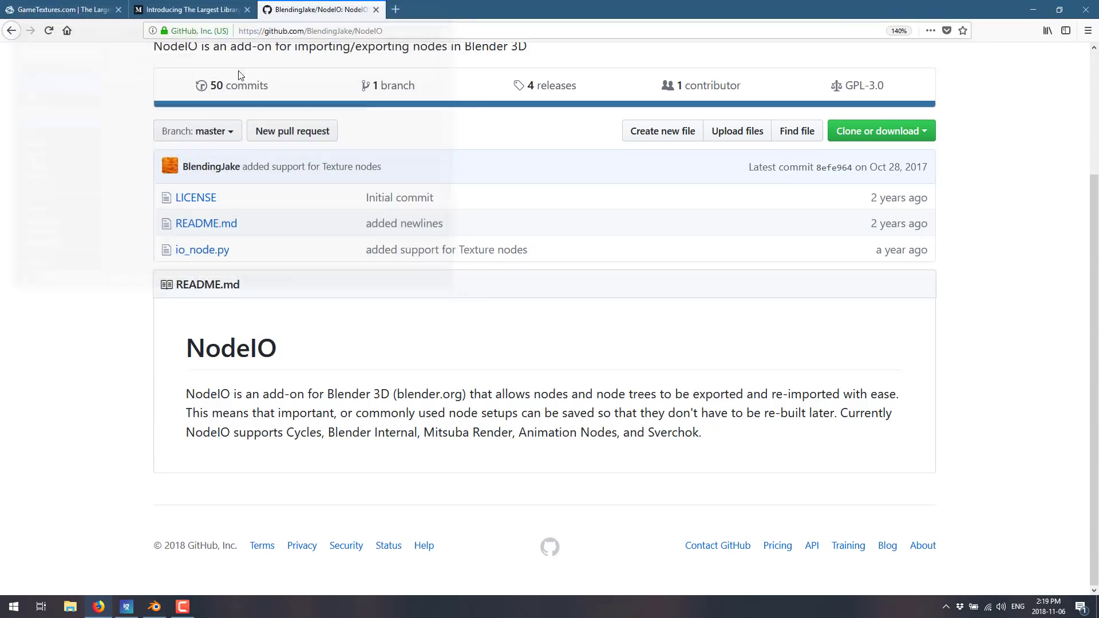
- Switch to Blender and UV-map the whole default cube with Cube Projection, finishing in Object Mode
{"action": "left_click", "coordinate": [154, 606]}
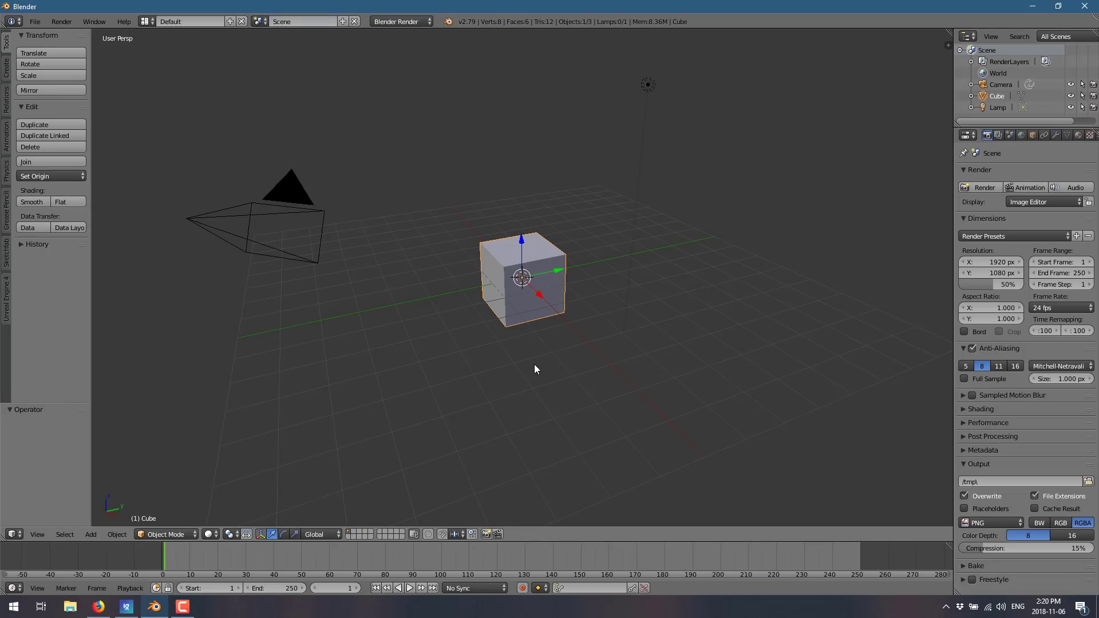
{"action": "key", "text": "Tab"}
{"action": "key", "text": "u"}
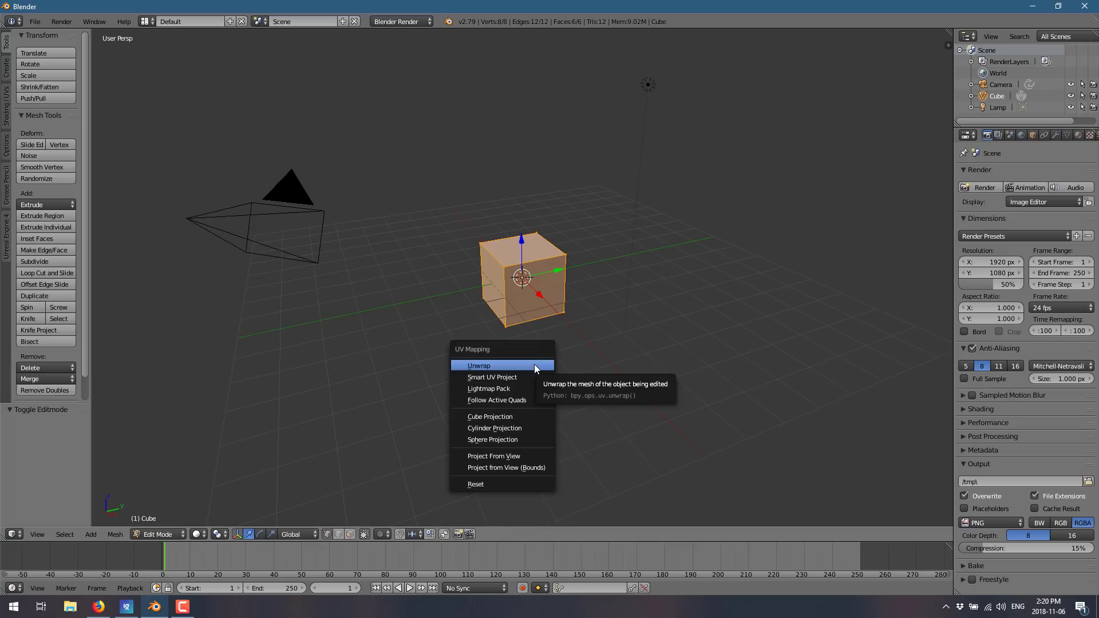
{"action": "left_click", "coordinate": [499, 414]}
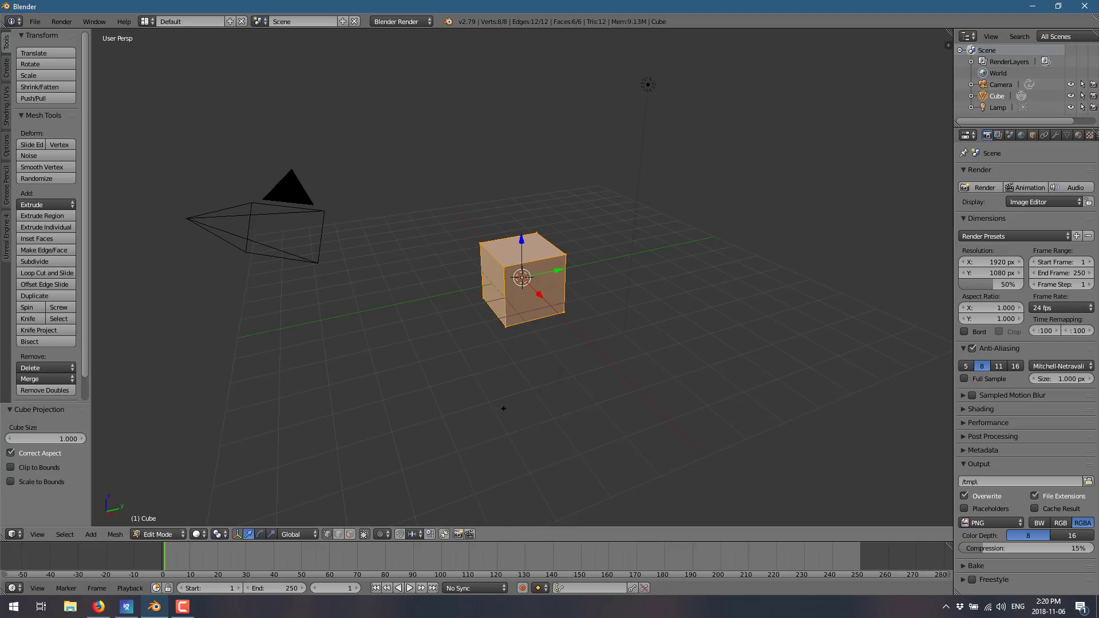
{"action": "key", "text": "Tab"}
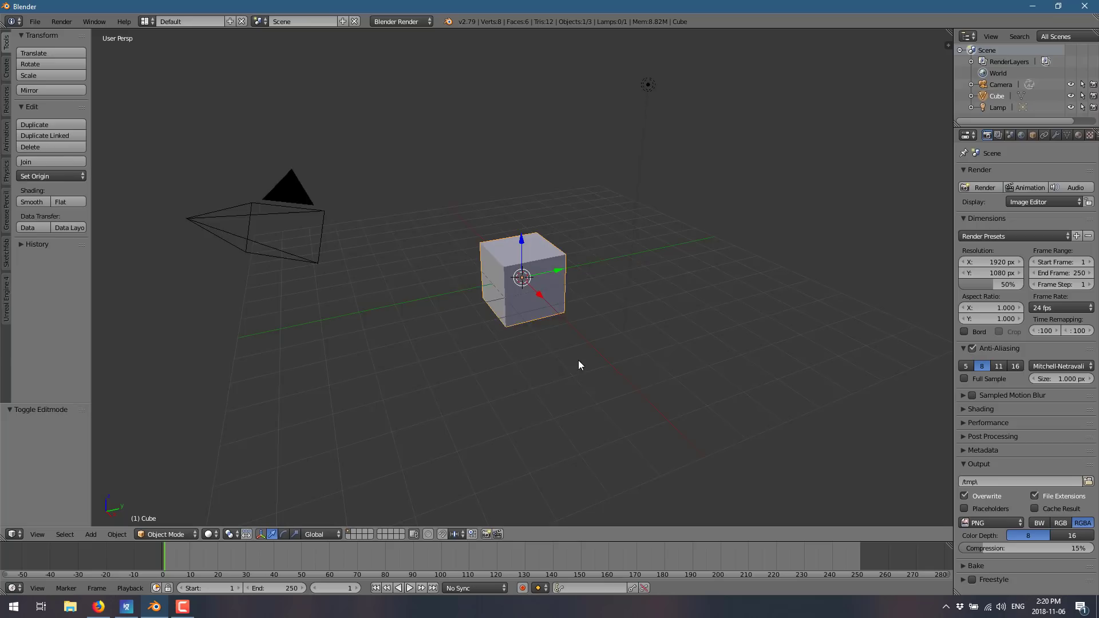
{"action": "scroll", "coordinate": [578, 364], "scroll_direction": "up", "scroll_amount": 3}
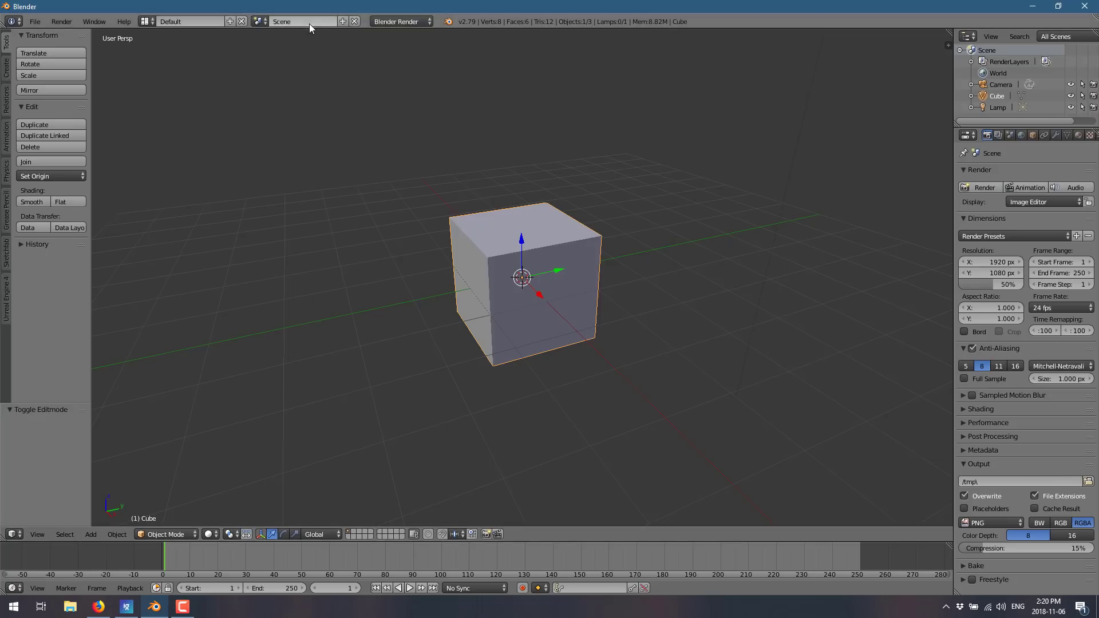
- Change the render engine to Cycles Render and enable nodes for the cube's material
{"action": "left_click", "coordinate": [404, 22]}
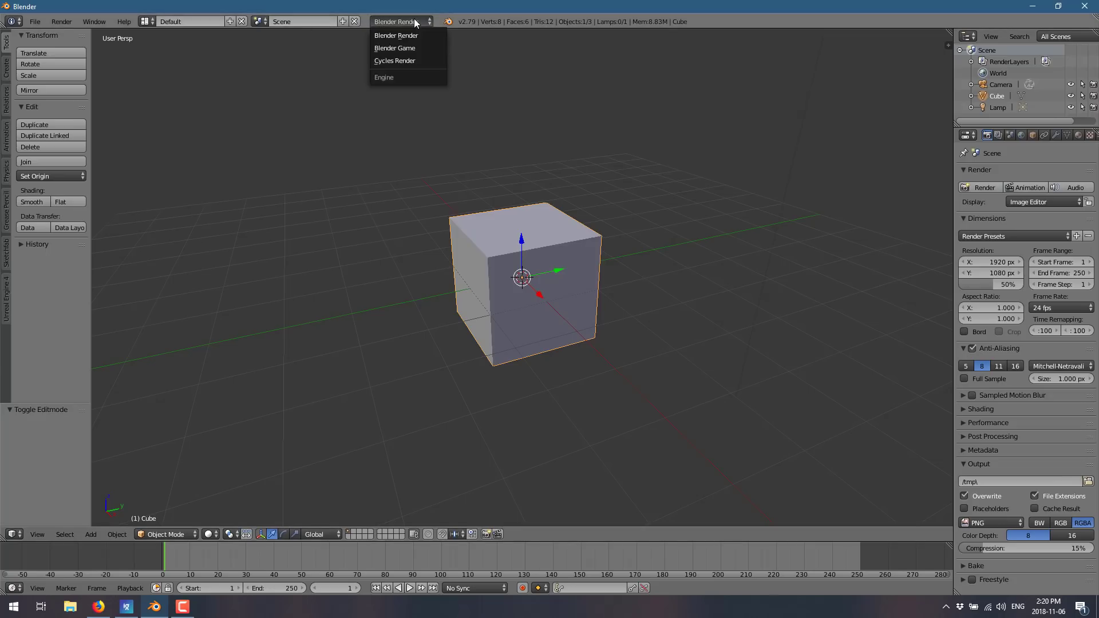
{"action": "left_click", "coordinate": [394, 61]}
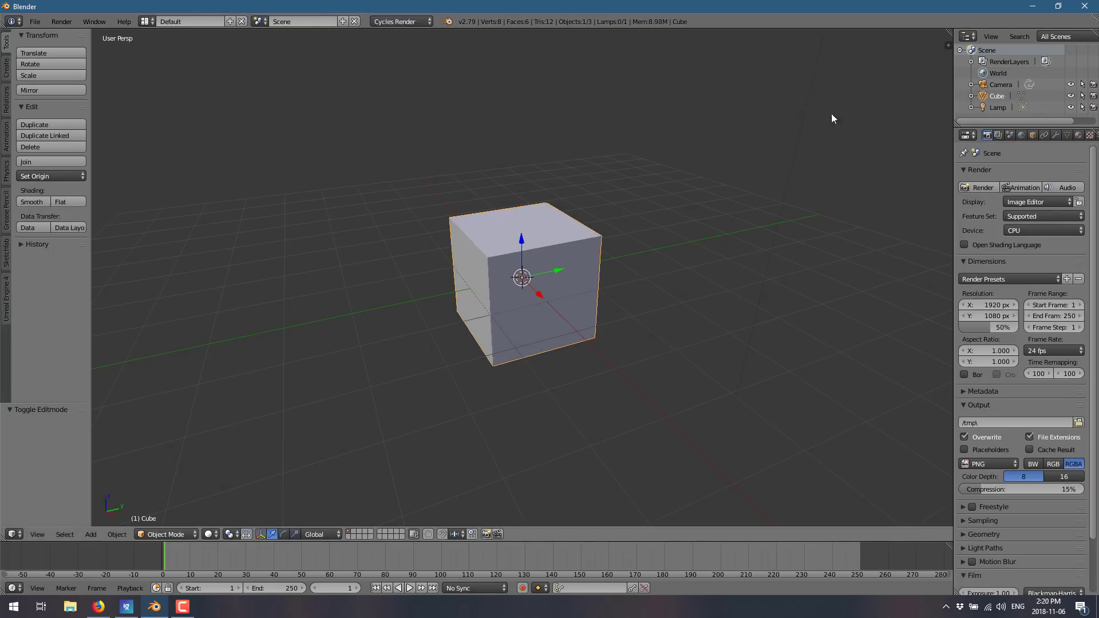
{"action": "left_click", "coordinate": [1078, 135]}
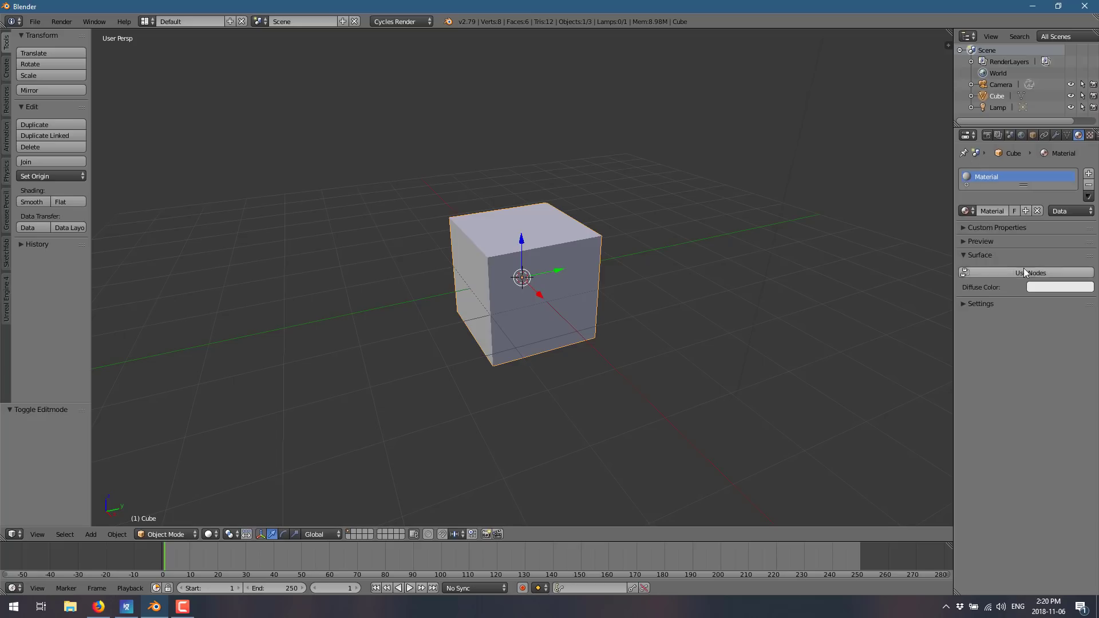
{"action": "left_click", "coordinate": [1026, 273]}
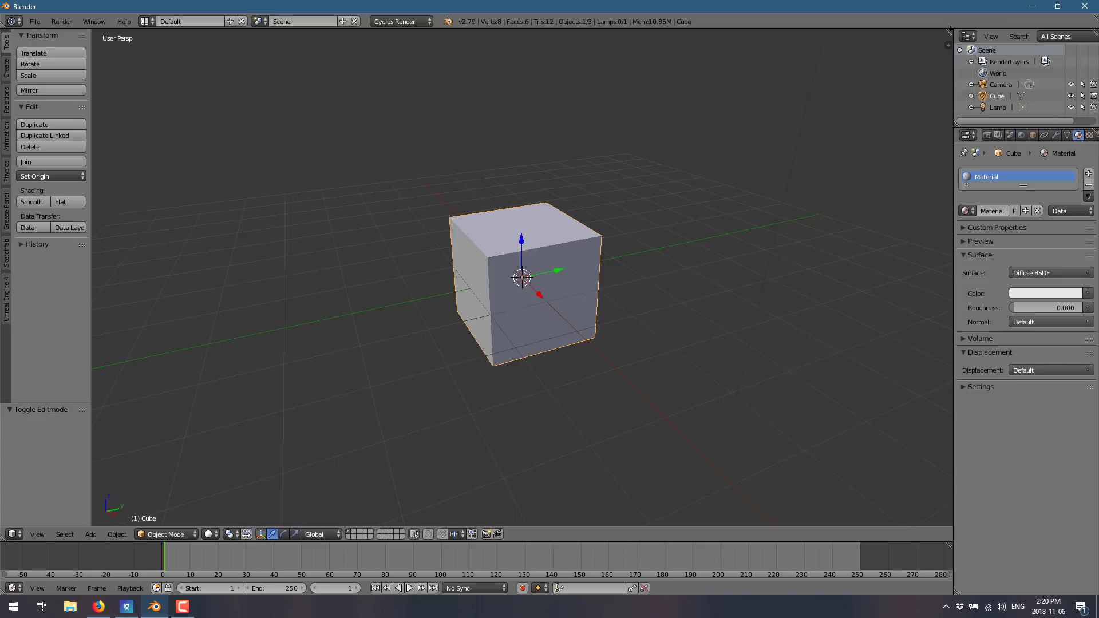
- Split the 3D view into two side-by-side areas, hide the first area's tool shelf and make the second a Node Editor
{"action": "left_click_drag", "start_coordinate": [948, 44], "coordinate": [415, 97]}
{"action": "key", "text": "t"}
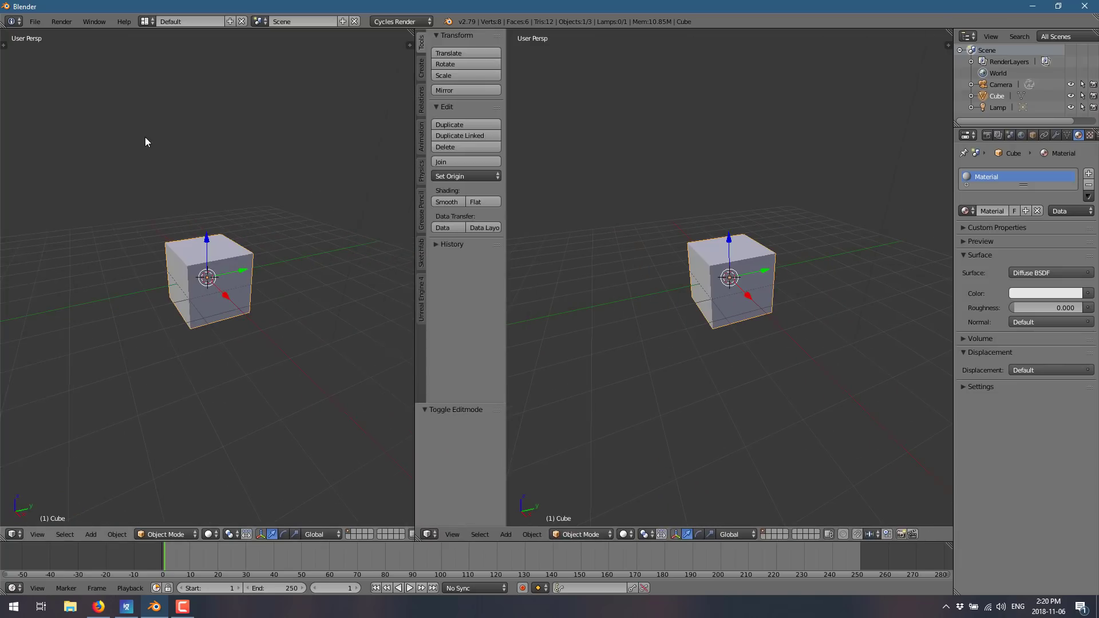
{"action": "left_click", "coordinate": [436, 534]}
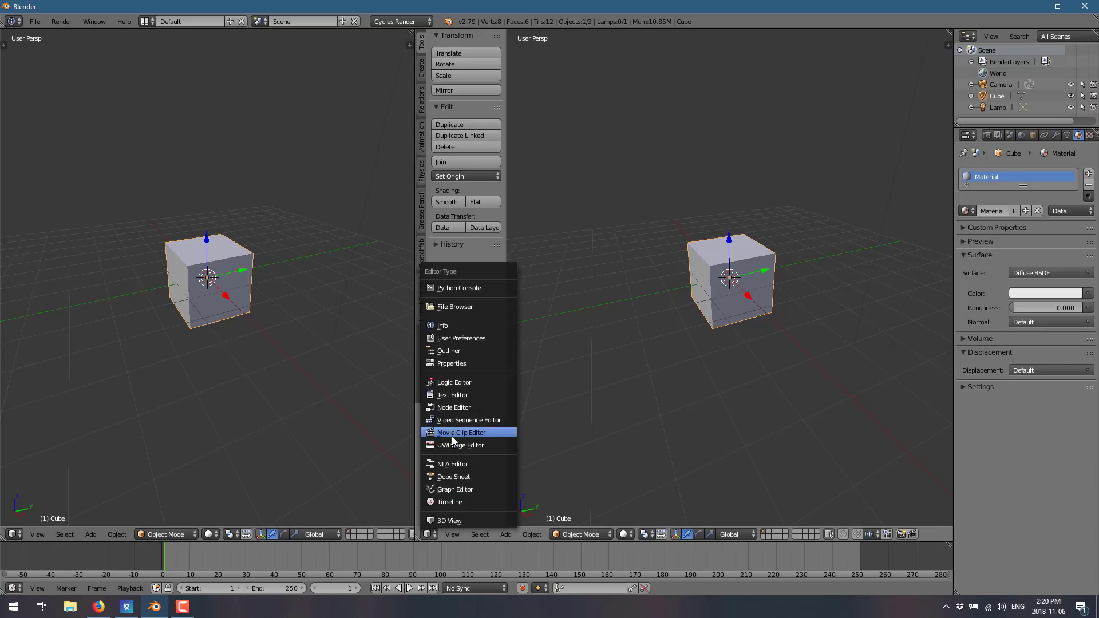
{"action": "left_click", "coordinate": [454, 408]}
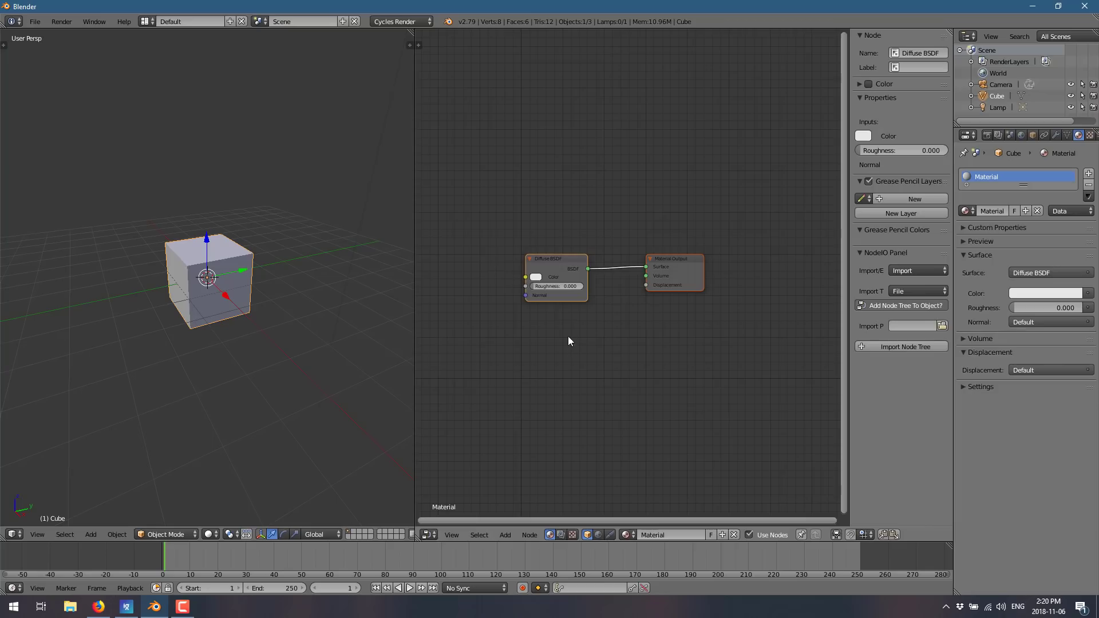
- Make a node group from the default material's Diffuse BSDF and Material Output nodes
{"action": "mouse_move", "coordinate": [464, 197]}
{"action": "middle_mouse_down"}
{"action": "mouse_move", "coordinate": [761, 300]}
{"action": "mouse_move", "coordinate": [504, 201]}
{"action": "mouse_move", "coordinate": [469, 205]}
{"action": "middle_mouse_up"}
{"action": "left_click", "coordinate": [505, 535]}
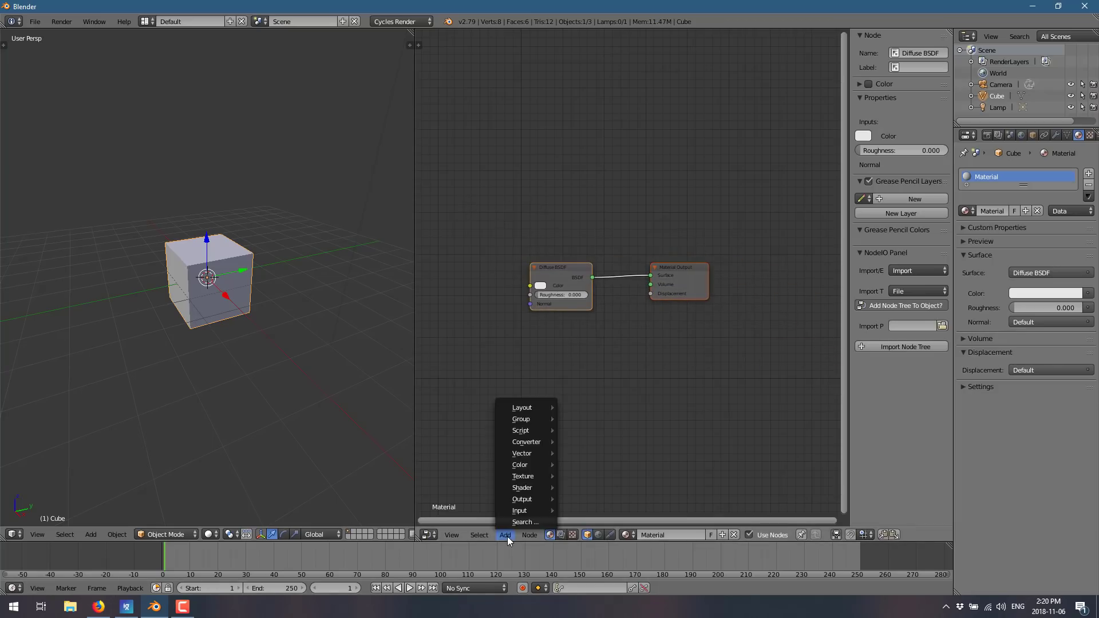
{"action": "mouse_move", "coordinate": [530, 420]}
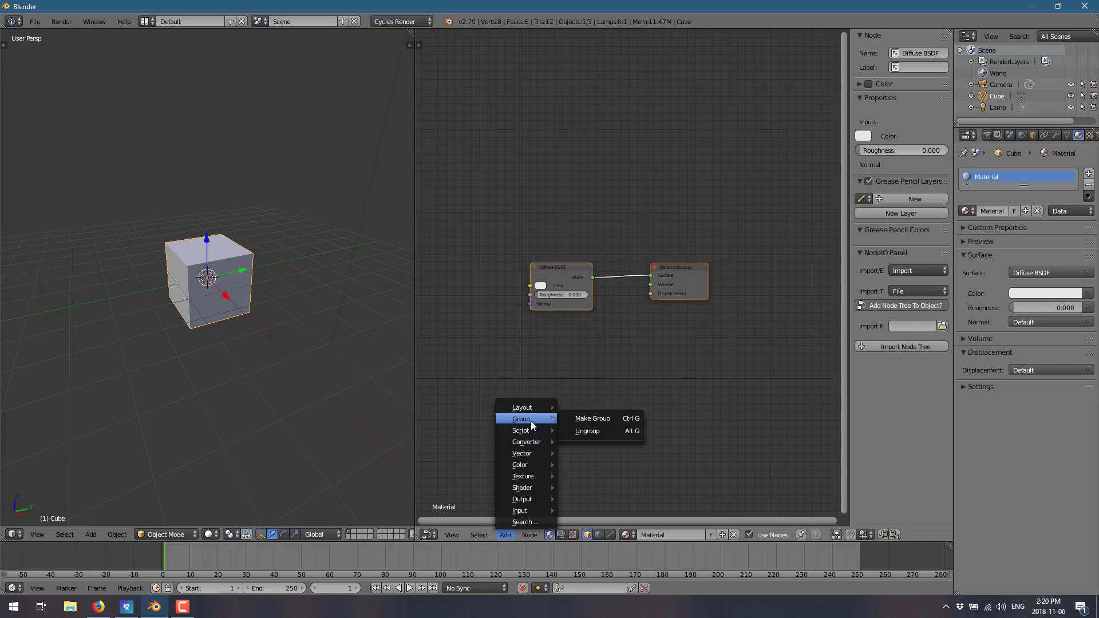
{"action": "left_click", "coordinate": [577, 418]}
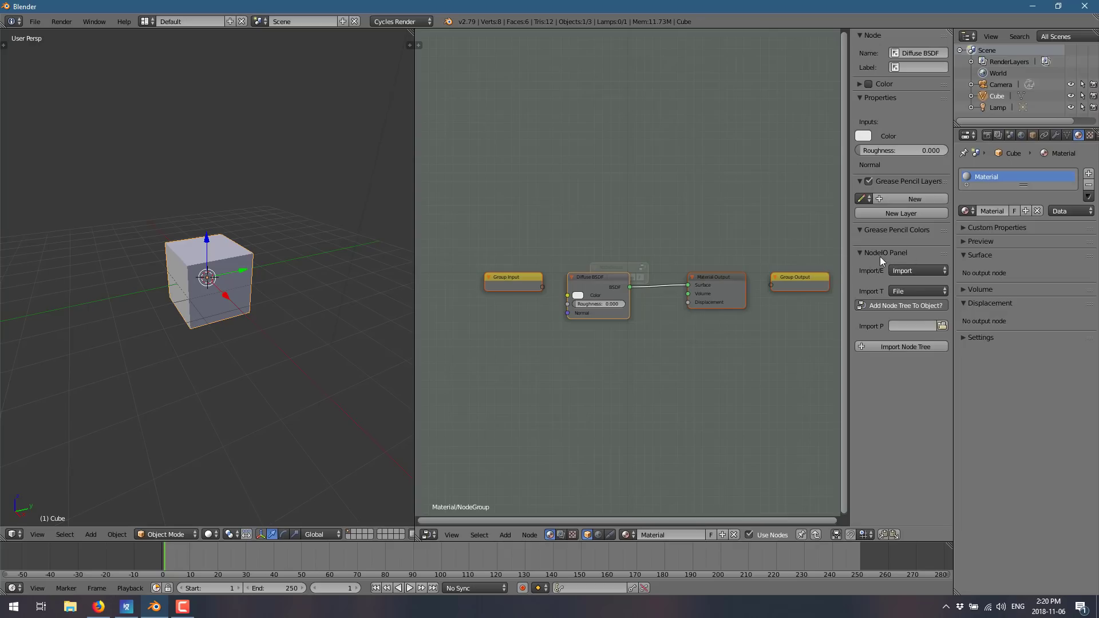
- Import the node tree VariedStoneBlockMasonryMossy.bnodes with NodeIO from the VariedStoneBlockMasonryMossy_BlenderCycles2kBitmap folder in Downloads
{"action": "key", "text": "n"}
{"action": "key", "text": "n"}
{"action": "left_click", "coordinate": [942, 325]}
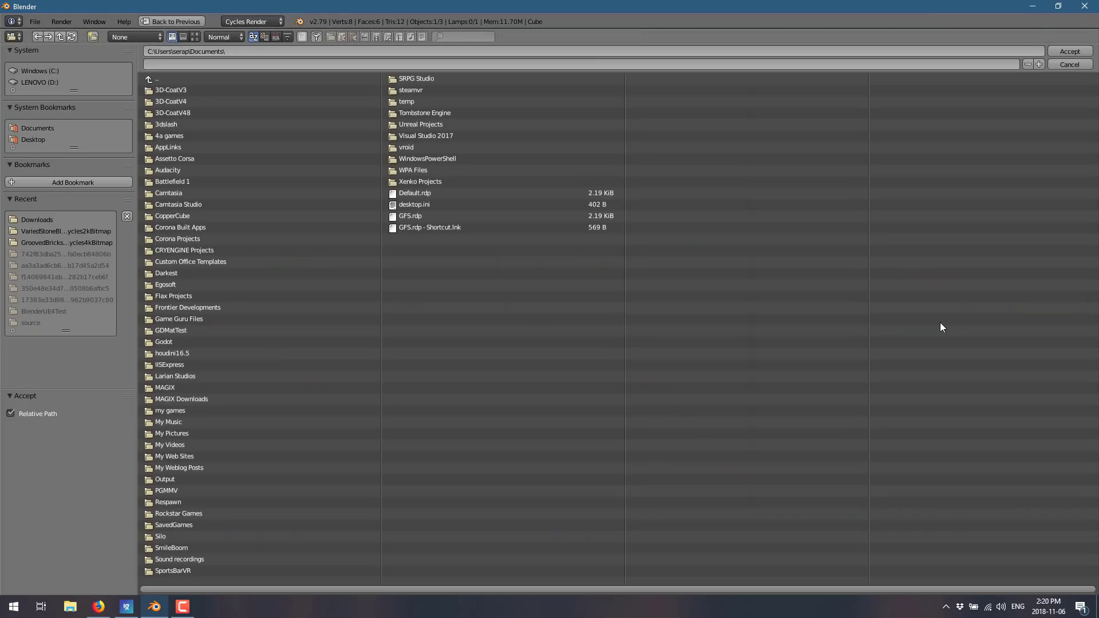
{"action": "left_click", "coordinate": [32, 220]}
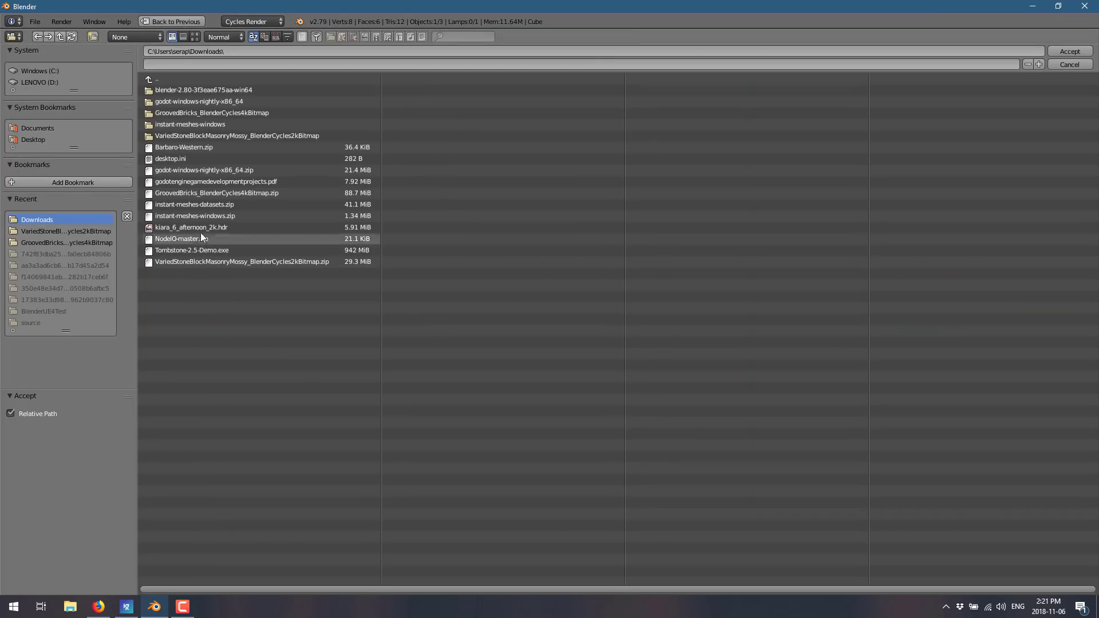
{"action": "left_click", "coordinate": [209, 137]}
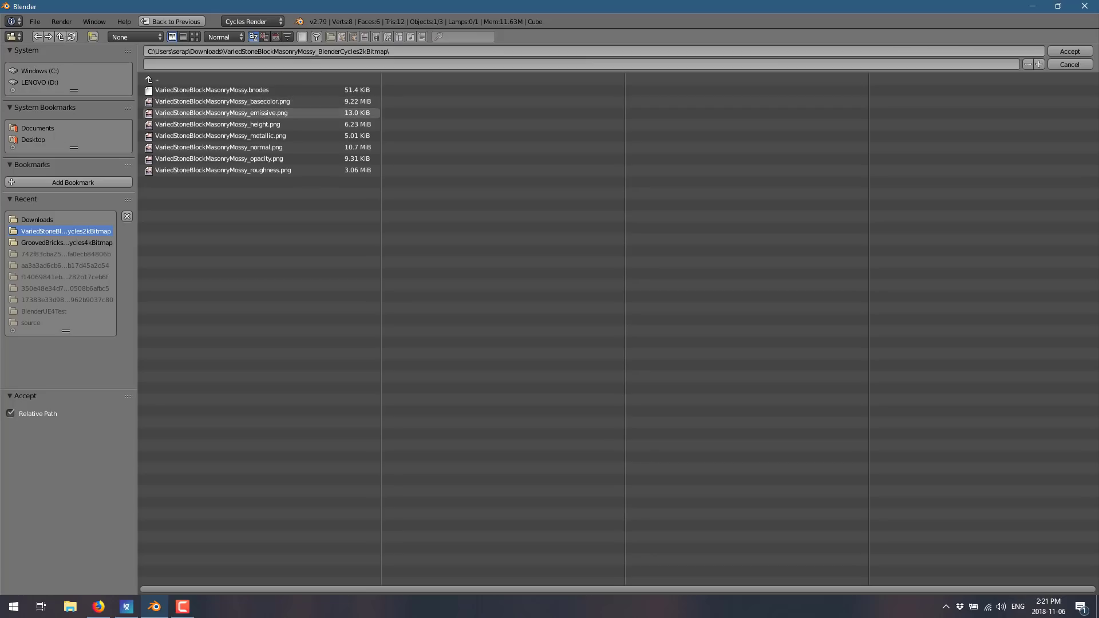
{"action": "key", "text": "F9"}
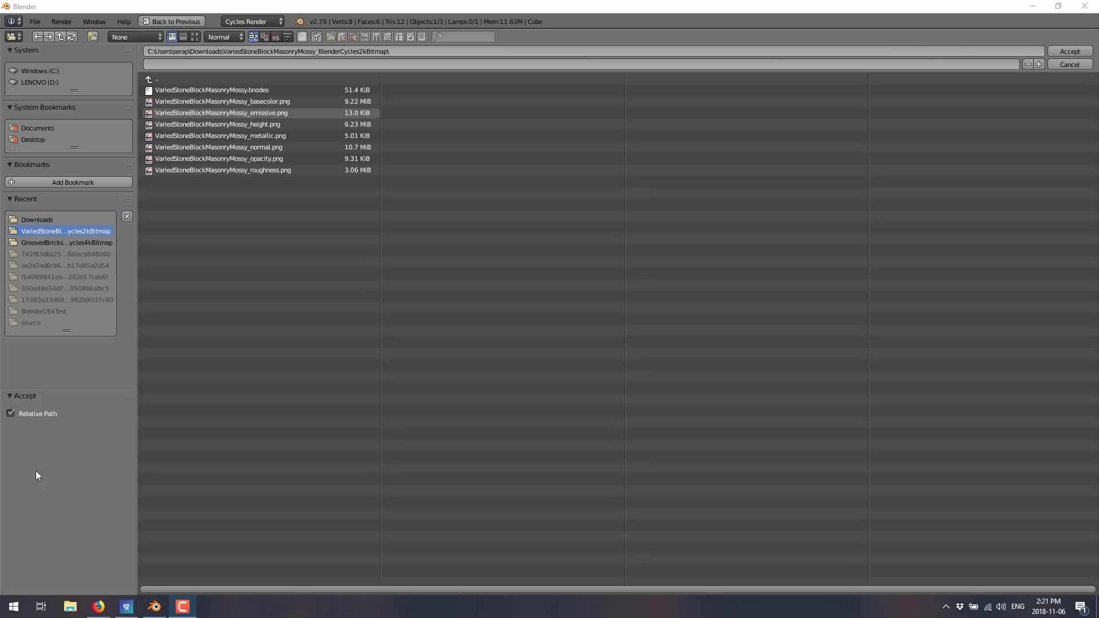
{"action": "double_click", "coordinate": [213, 92]}
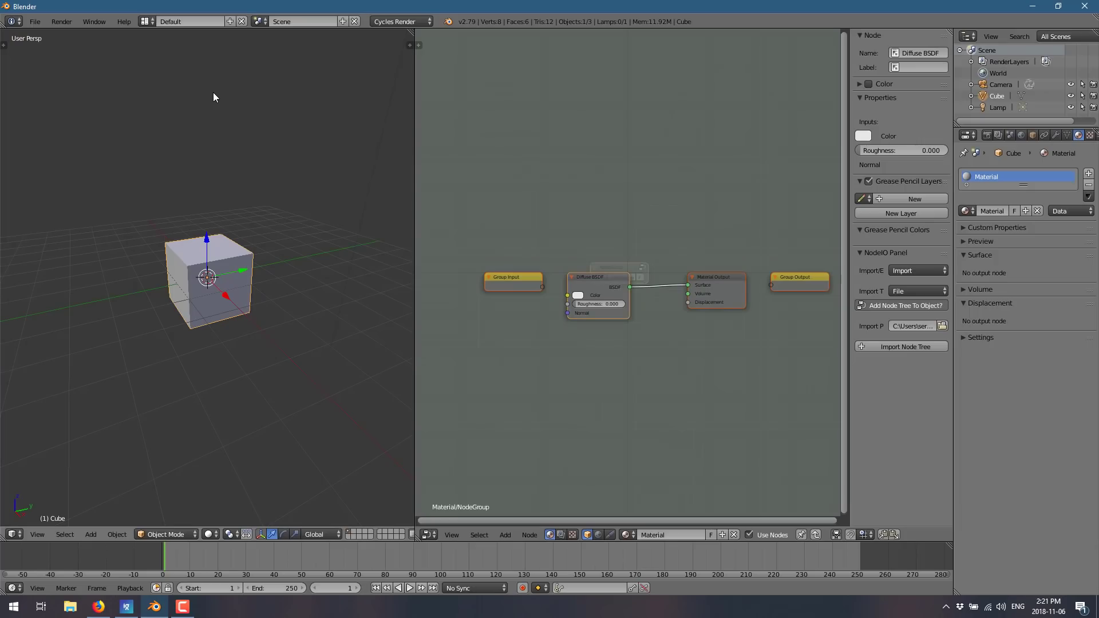
{"action": "left_click", "coordinate": [917, 345]}
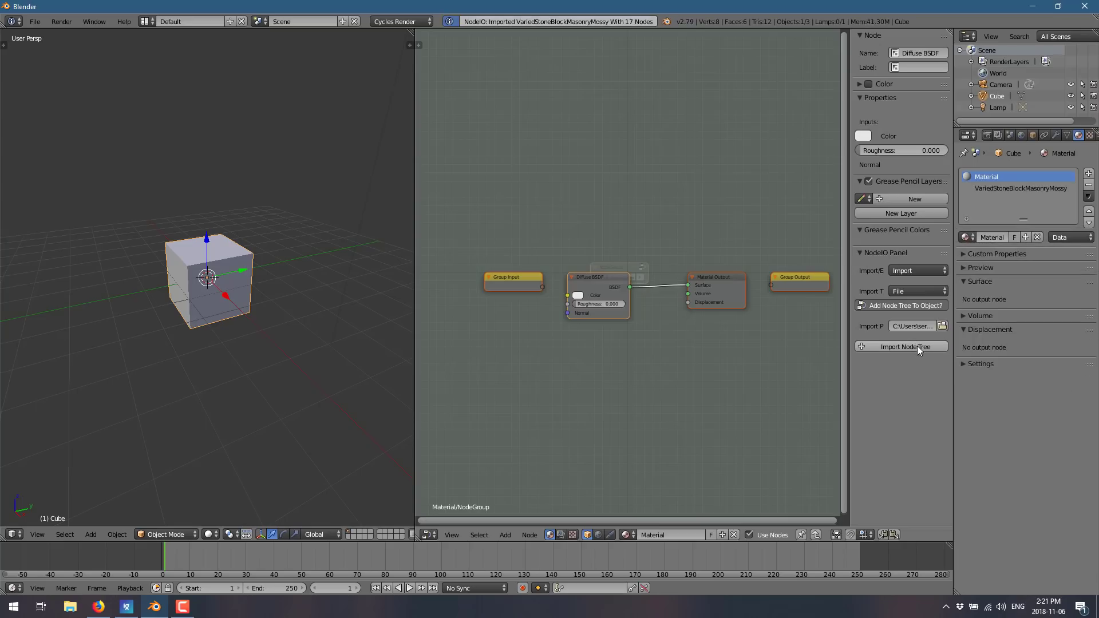
- Check the imported VariedStoneBlockMasonryMossy material's nodes, and remove the original Material slot from the cube
{"action": "left_click", "coordinate": [994, 188]}
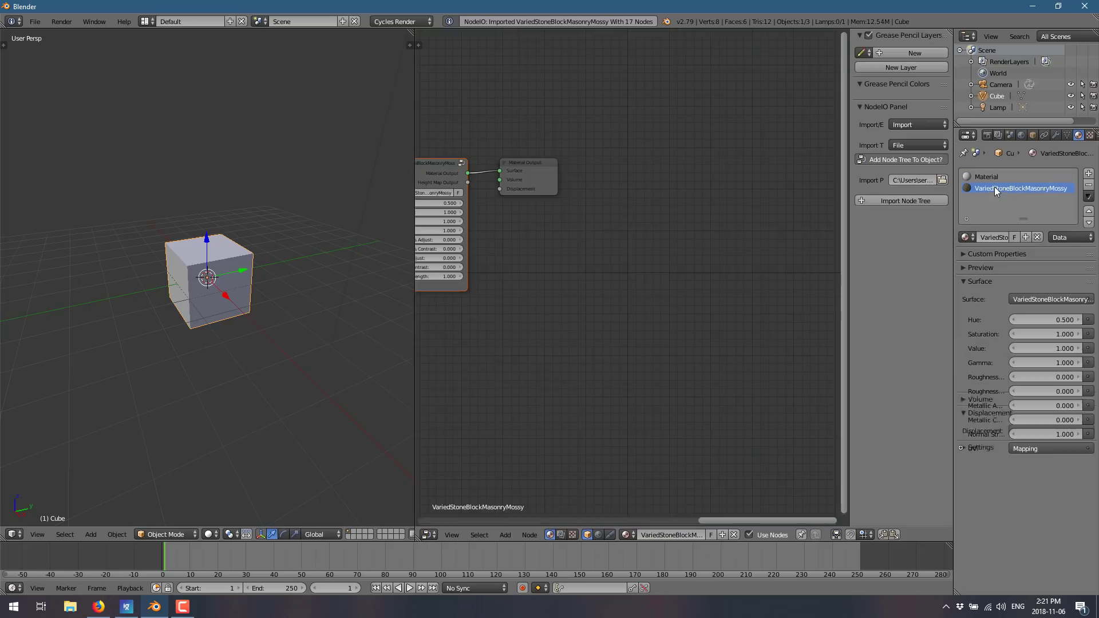
{"action": "middle_click_drag", "start_coordinate": [720, 257], "coordinate": [826, 292]}
{"action": "left_click", "coordinate": [985, 176]}
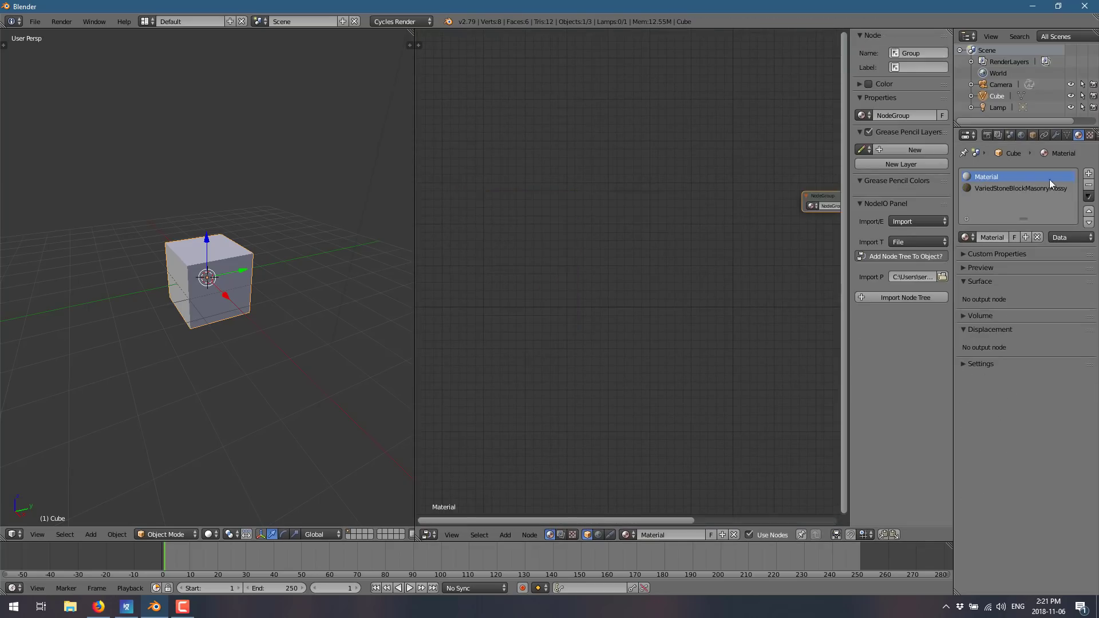
{"action": "left_click", "coordinate": [1088, 184]}
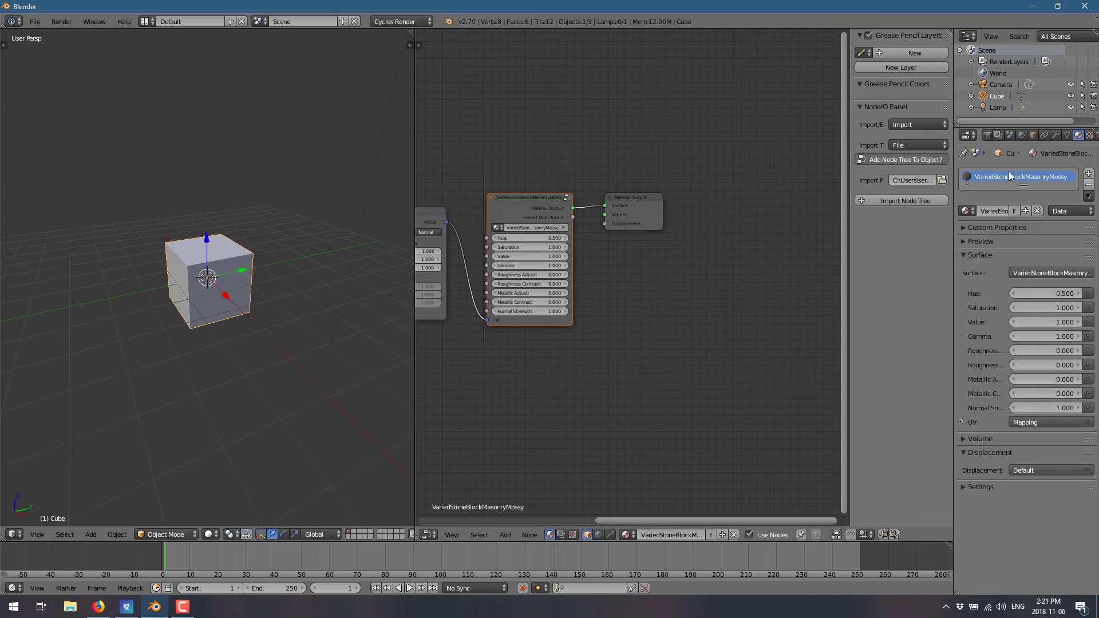
- Examine the inside of the VariedStoneBlockMasonryMossy node group, from its Controls through the texture maps and Principled BSDF to the Output
{"action": "middle_click_drag", "start_coordinate": [672, 298], "coordinate": [826, 308]}
{"action": "scroll", "coordinate": [737, 302], "scroll_direction": "down", "scroll_amount": 1}
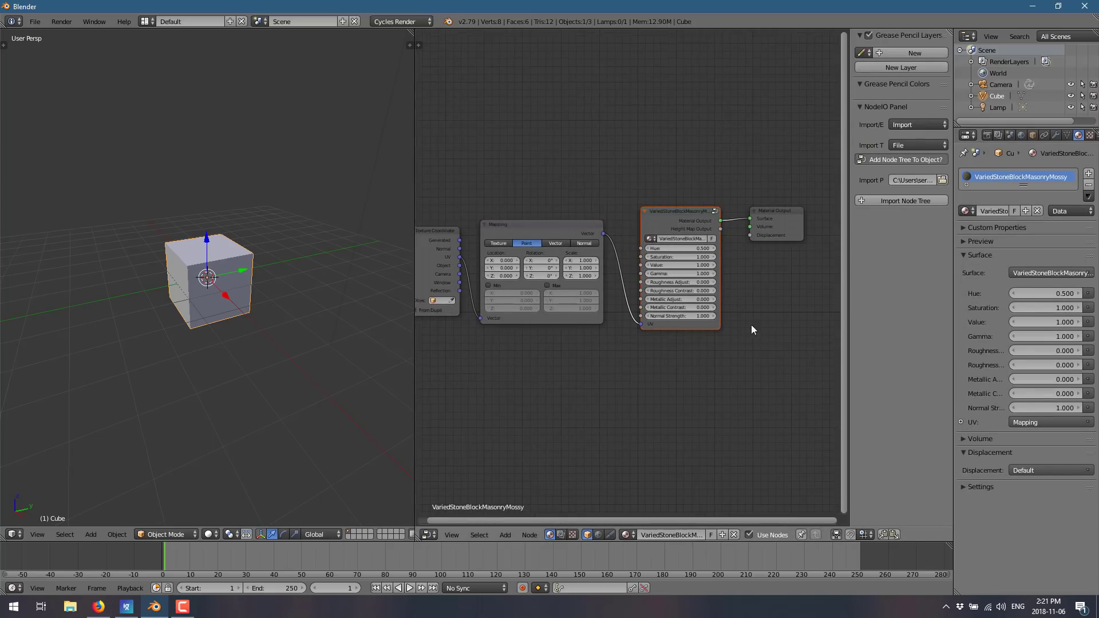
{"action": "left_click", "coordinate": [716, 211]}
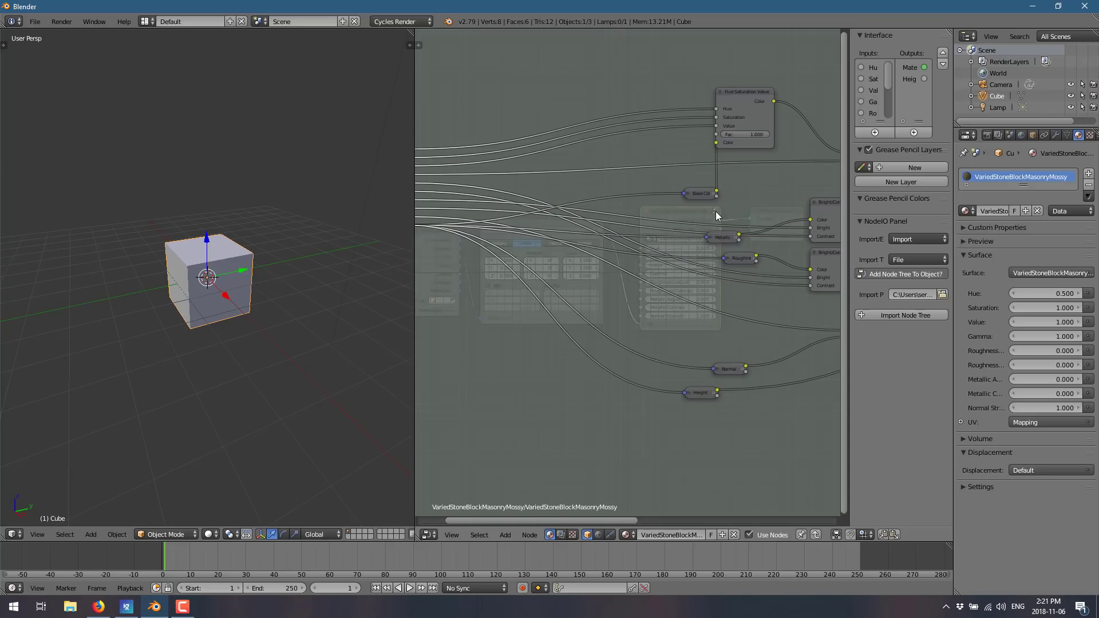
{"action": "key", "text": "Tab"}
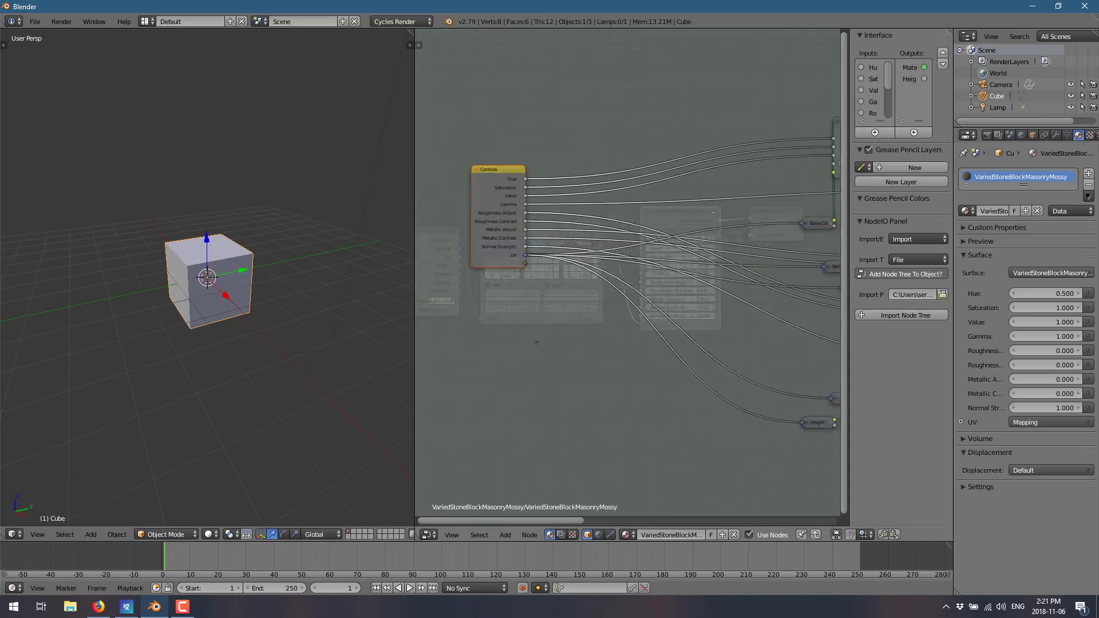
{"action": "key", "text": "Tab"}
{"action": "middle_click_drag", "start_coordinate": [634, 329], "coordinate": [733, 322]}
{"action": "scroll", "coordinate": [733, 319], "scroll_direction": "up", "scroll_amount": 3}
{"action": "scroll", "coordinate": [733, 315], "scroll_direction": "down", "scroll_amount": 3}
{"action": "middle_click_drag", "start_coordinate": [582, 405], "coordinate": [715, 320]}
{"action": "scroll", "coordinate": [711, 144], "scroll_direction": "up", "scroll_amount": 2}
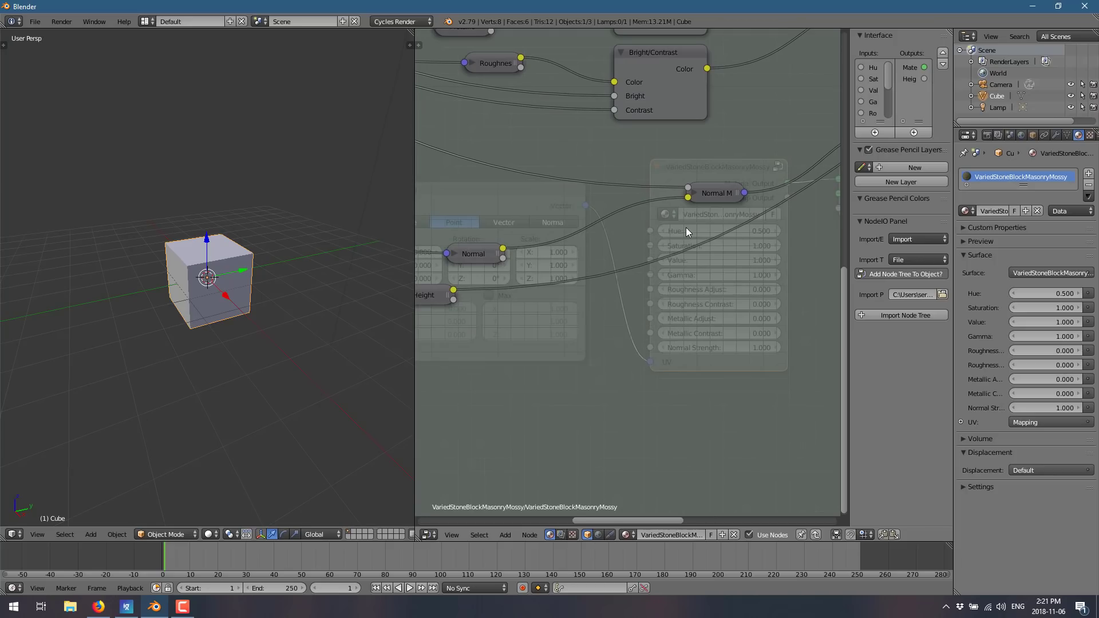
{"action": "middle_click_drag", "start_coordinate": [753, 193], "coordinate": [588, 360]}
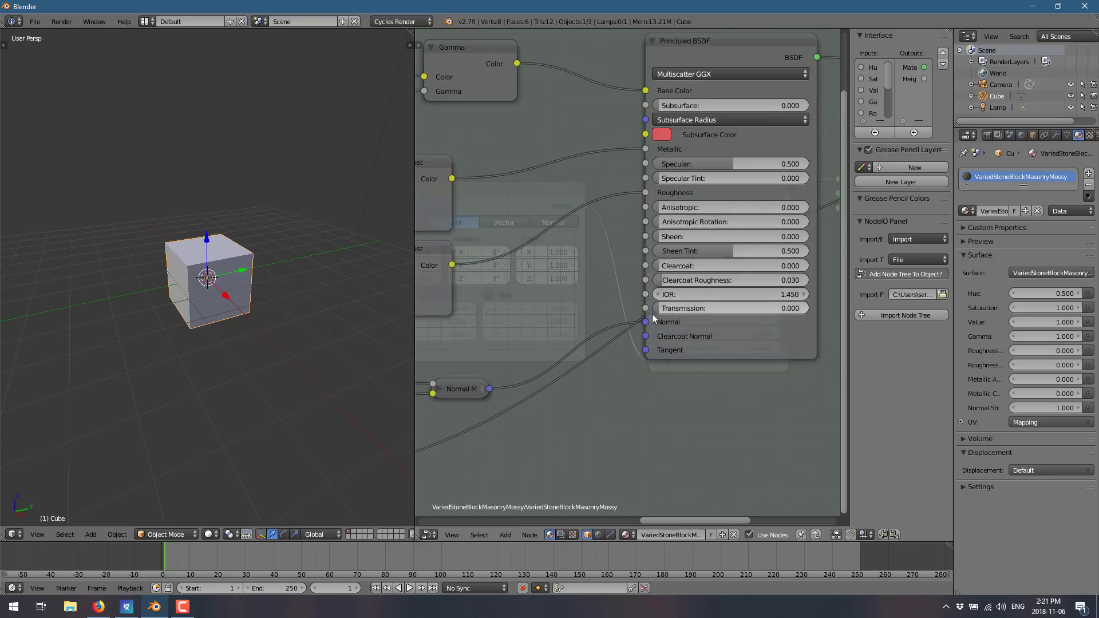
{"action": "middle_click_drag", "start_coordinate": [625, 284], "coordinate": [621, 354]}
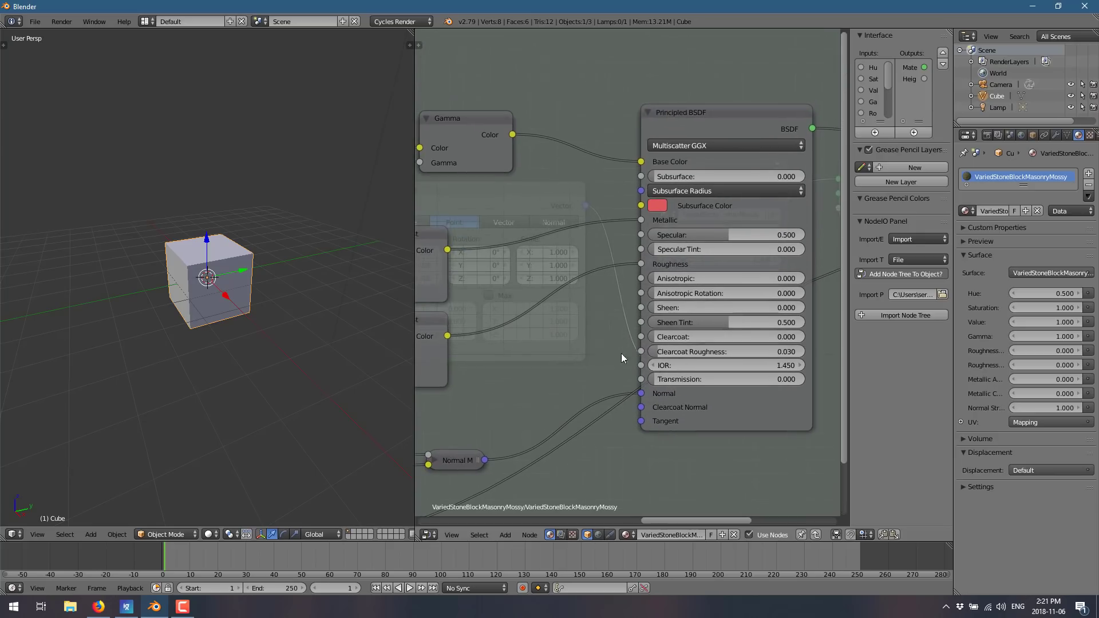
{"action": "middle_click_drag", "start_coordinate": [617, 289], "coordinate": [648, 328]}
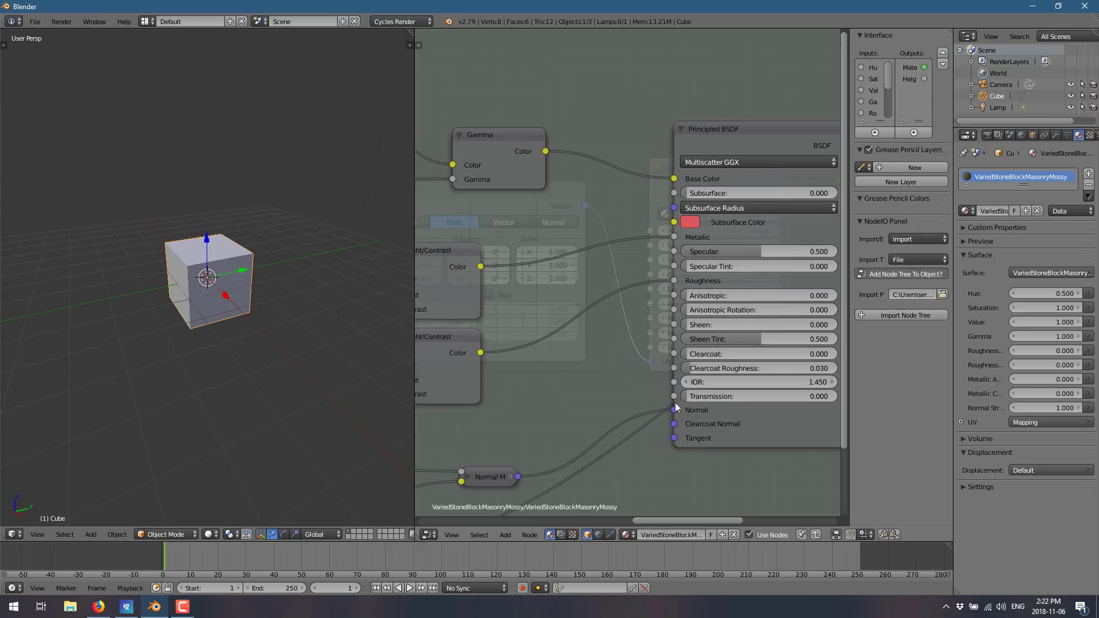
{"action": "left_click_drag", "start_coordinate": [697, 182], "coordinate": [545, 192]}
{"action": "middle_click_drag", "start_coordinate": [802, 341], "coordinate": [579, 345]}
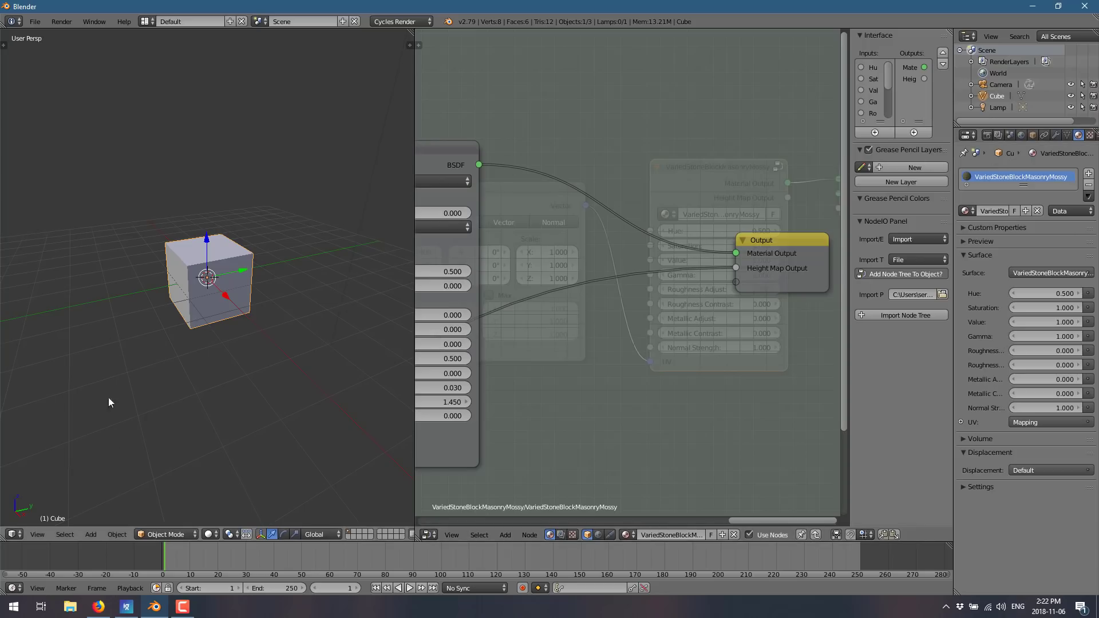
- Set the 3D view's shading to Material and inspect the mossy stone texture on the cube
{"action": "left_click", "coordinate": [208, 534]}
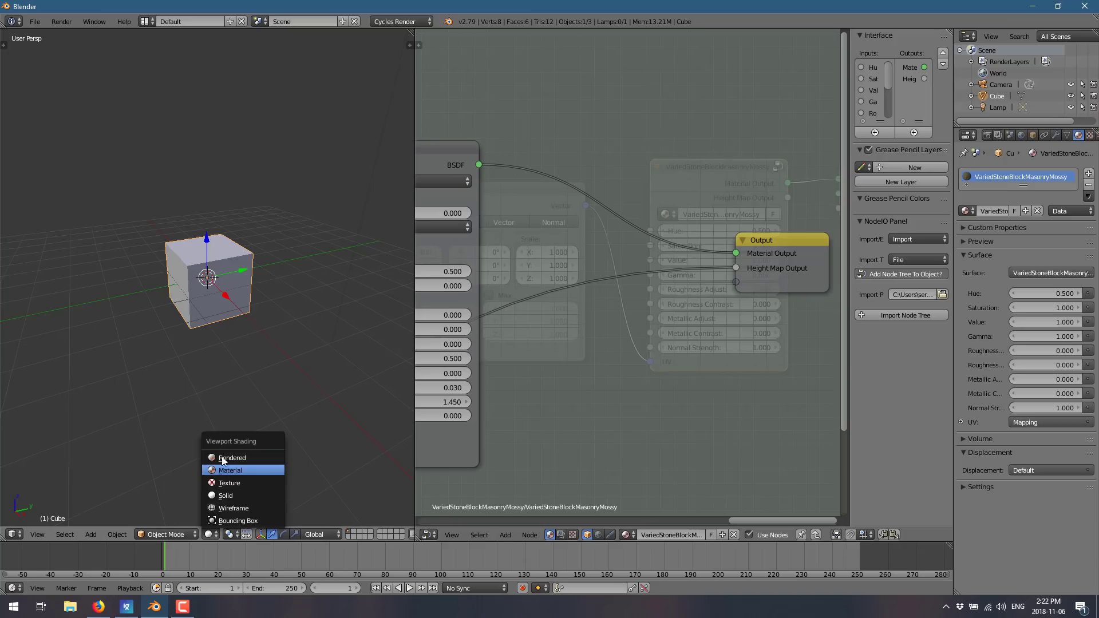
{"action": "left_click", "coordinate": [227, 473]}
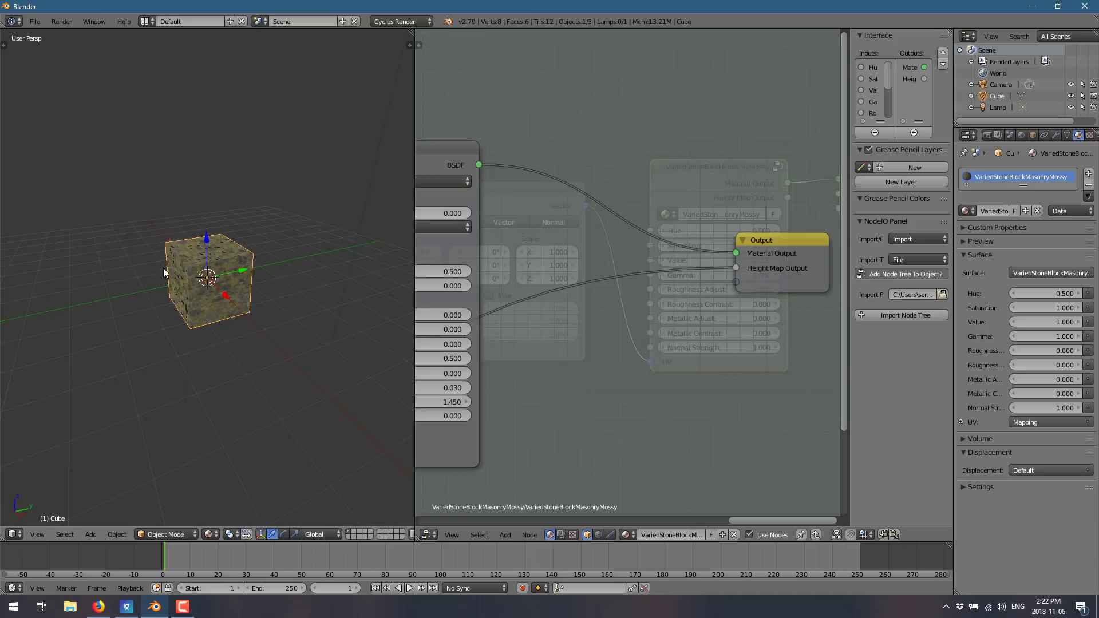
{"action": "middle_click_drag", "start_coordinate": [163, 279], "coordinate": [205, 311]}
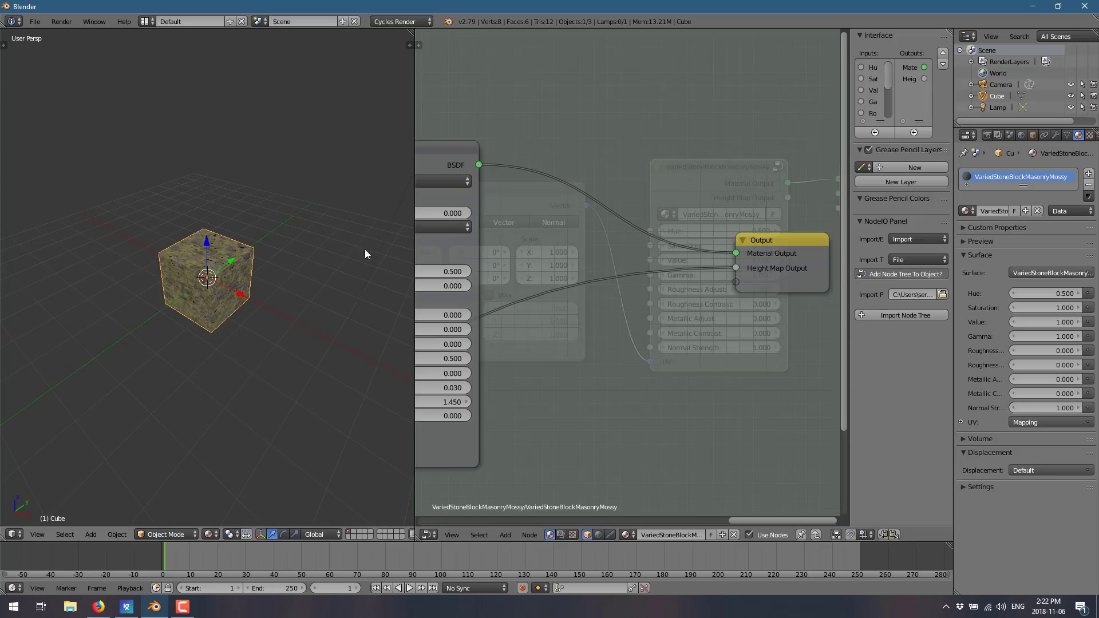
- Enable nodes for the World's surface and set its background color to an Environment Texture
{"action": "left_click", "coordinate": [1018, 136]}
{"action": "left_click", "coordinate": [995, 205]}
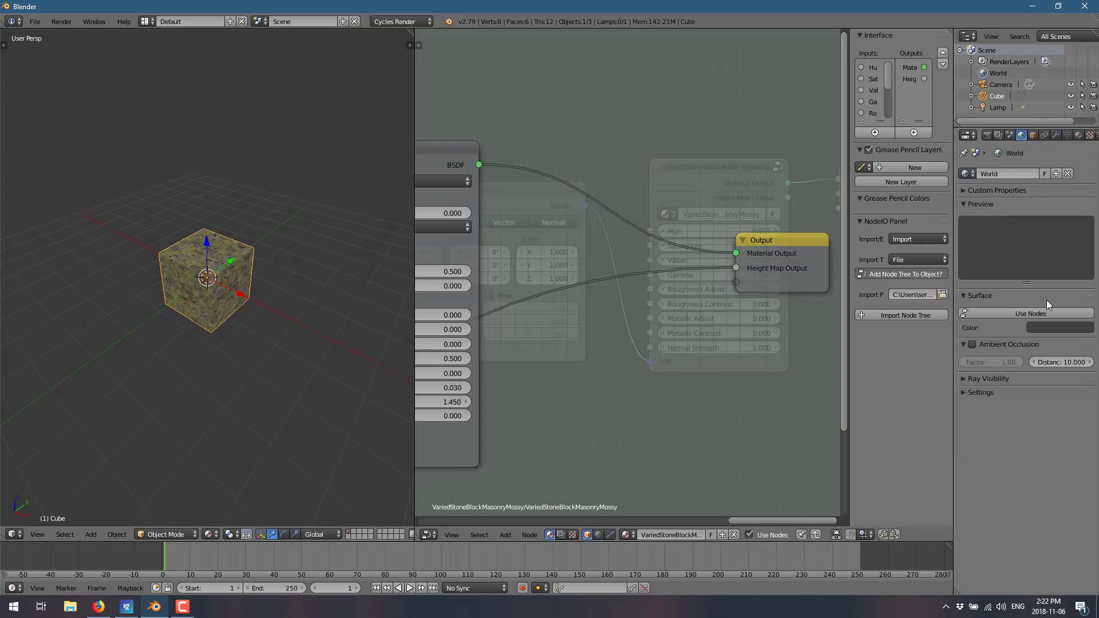
{"action": "left_click", "coordinate": [1029, 312]}
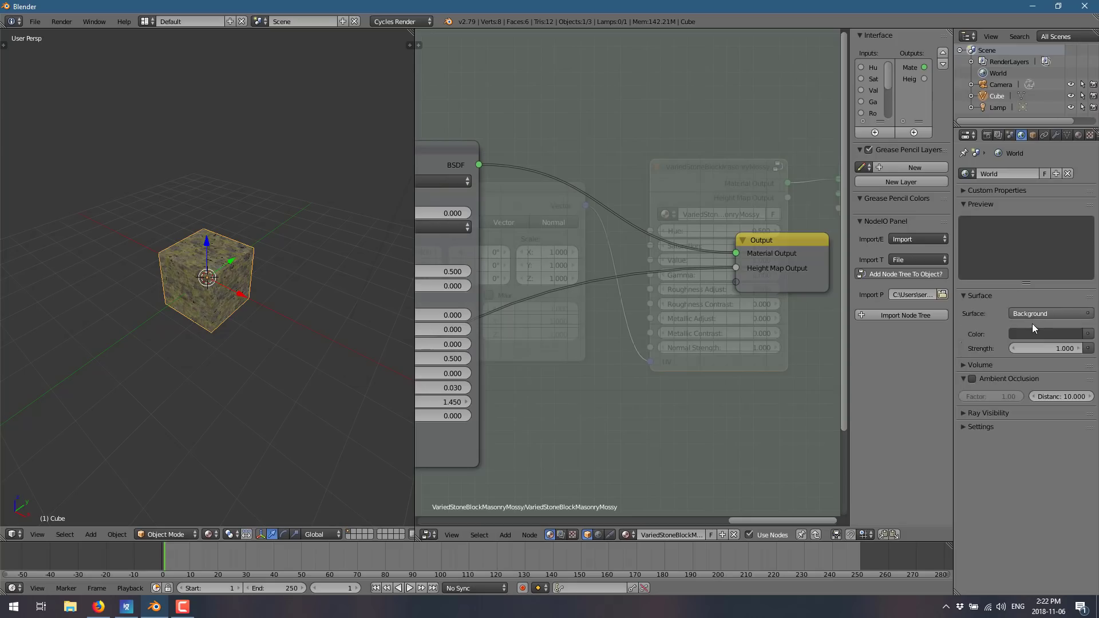
{"action": "left_click", "coordinate": [1087, 334]}
{"action": "left_click", "coordinate": [890, 211]}
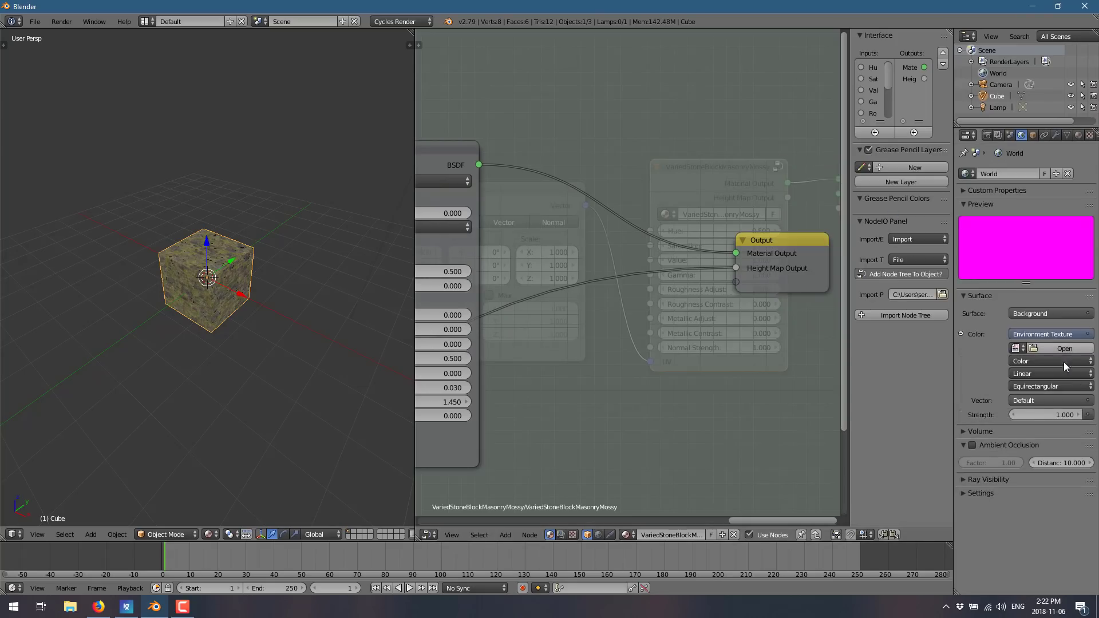
- Load kiara_6_afternoon_2k.hdr from the Downloads folder as the World's environment texture image
{"action": "left_click", "coordinate": [1070, 348]}
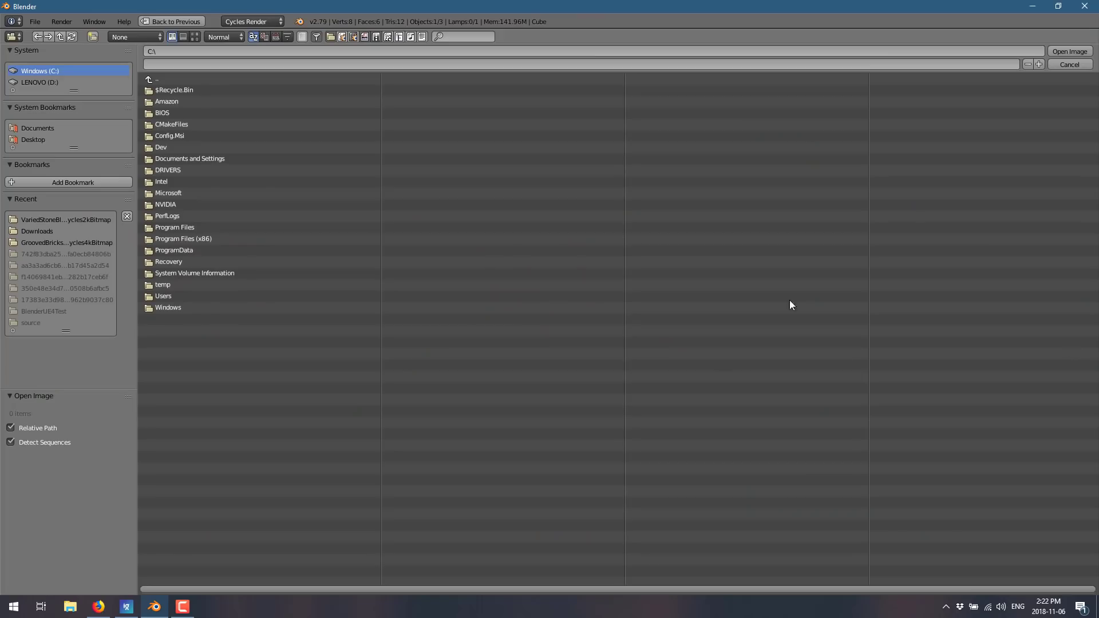
{"action": "left_click", "coordinate": [41, 229]}
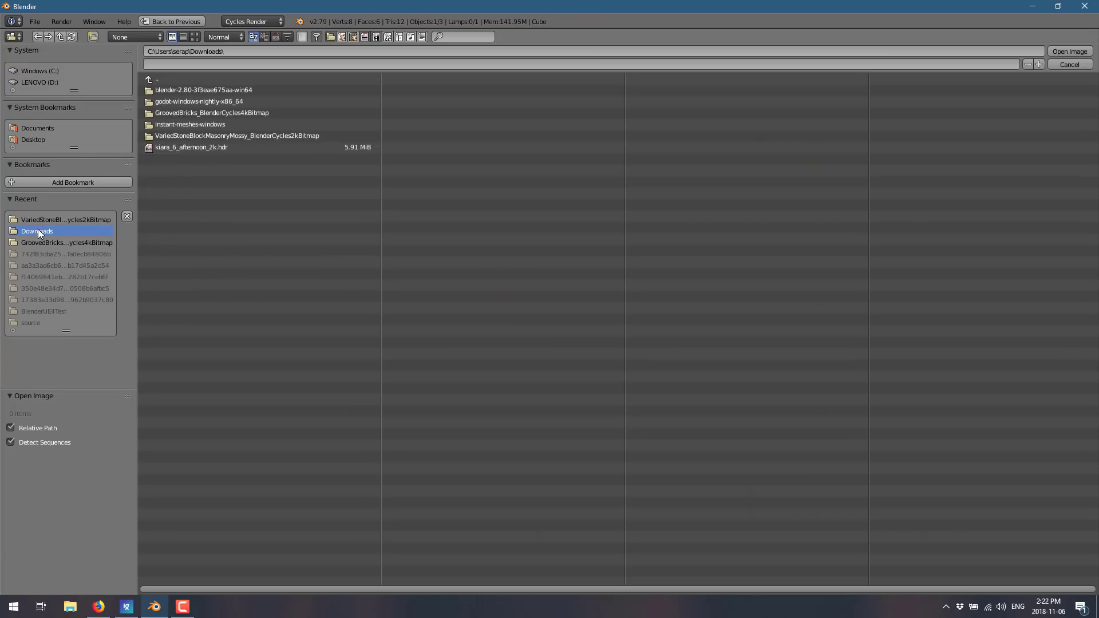
{"action": "left_click", "coordinate": [171, 147]}
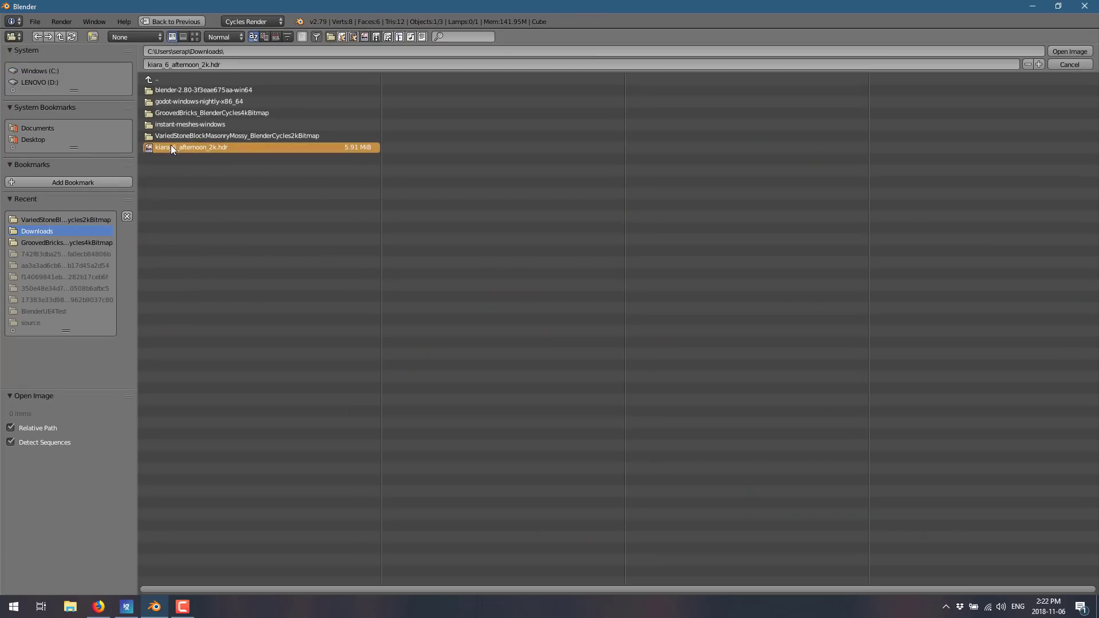
{"action": "double_click", "coordinate": [170, 146]}
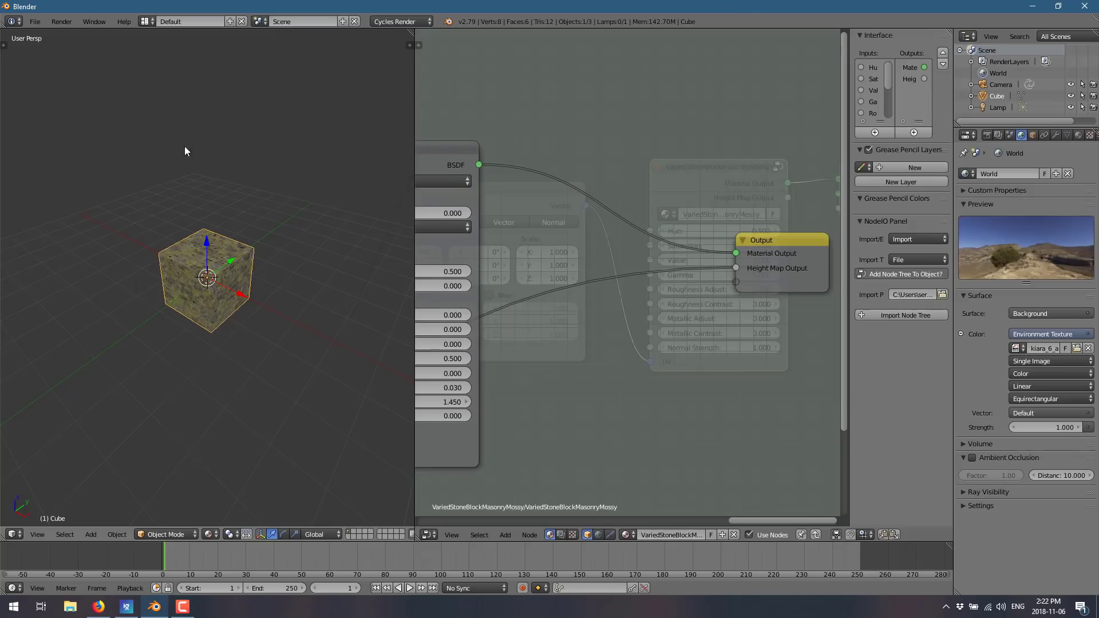
- Reselect Background as the World's surface shader and Environment Texture as its color source
{"action": "left_click", "coordinate": [1057, 312]}
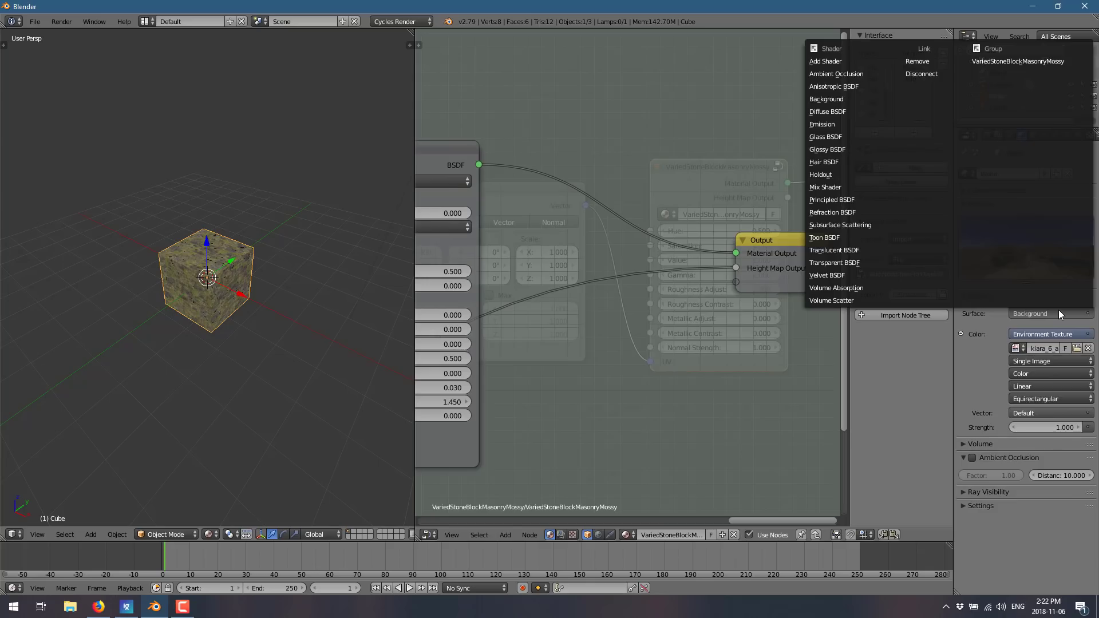
{"action": "left_click", "coordinate": [842, 99]}
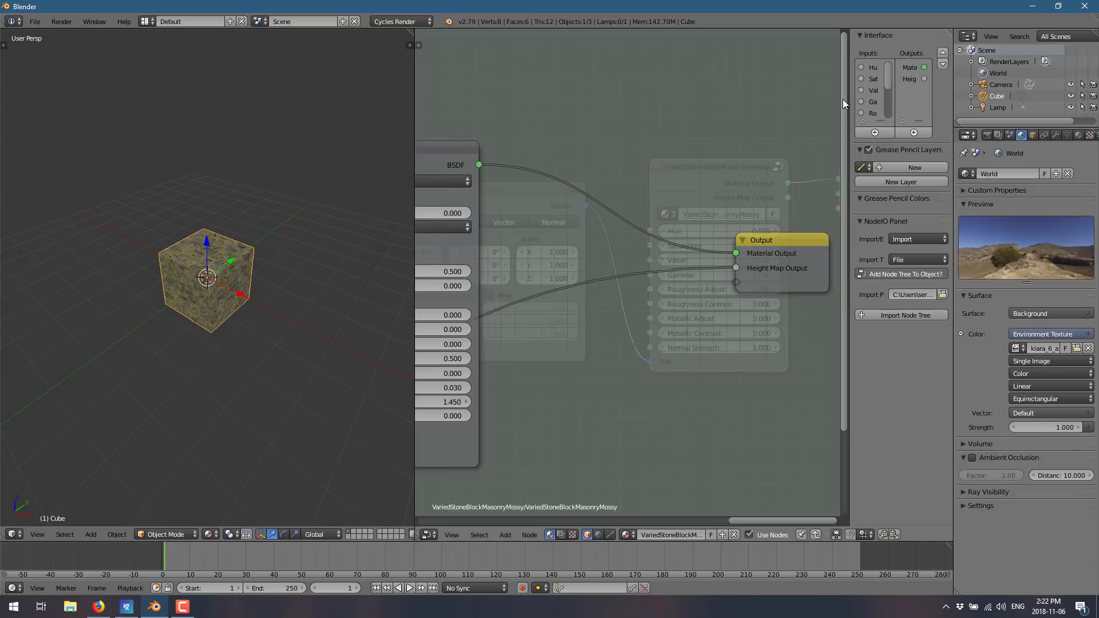
{"action": "left_click", "coordinate": [1071, 334]}
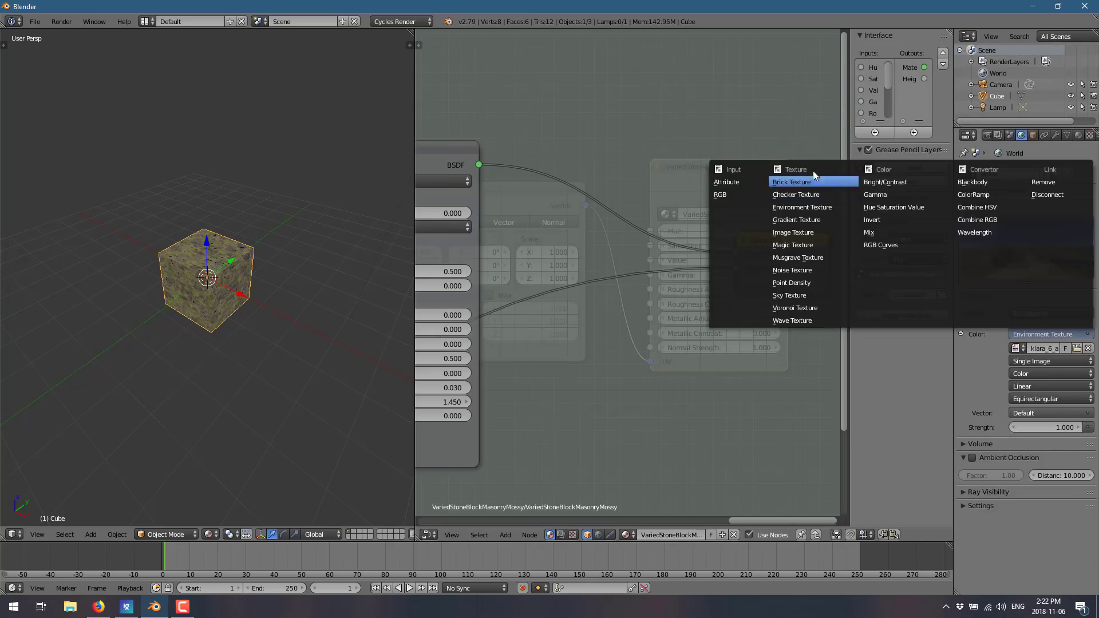
{"action": "left_click", "coordinate": [813, 207]}
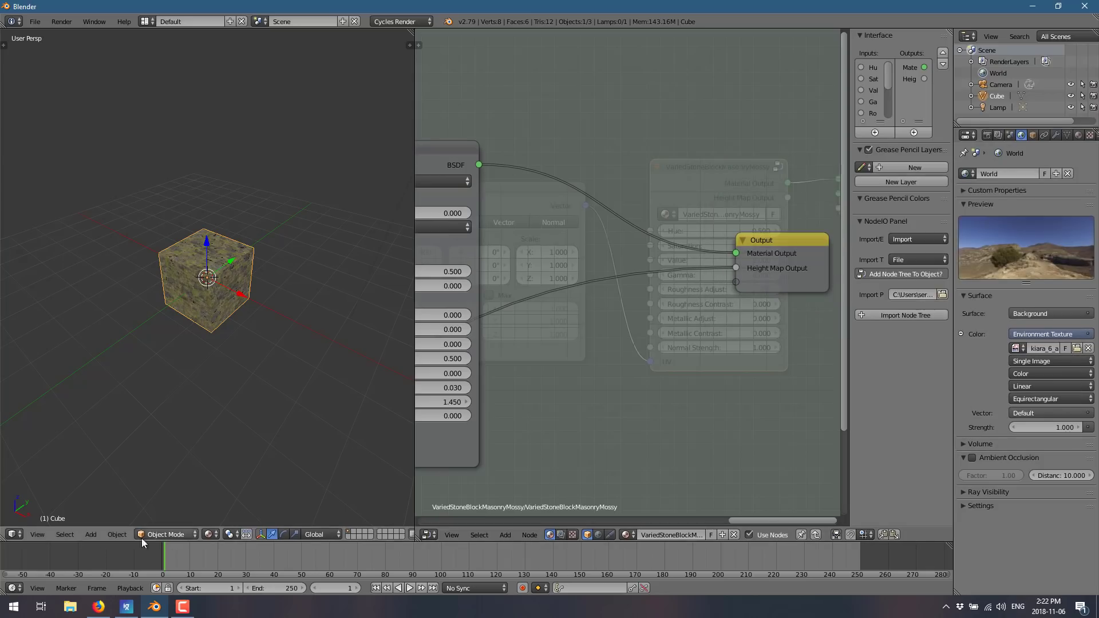
- Preview the cube against the HDR environment in Rendered shading, and return the 3D view to Material shading
{"action": "left_click", "coordinate": [209, 534]}
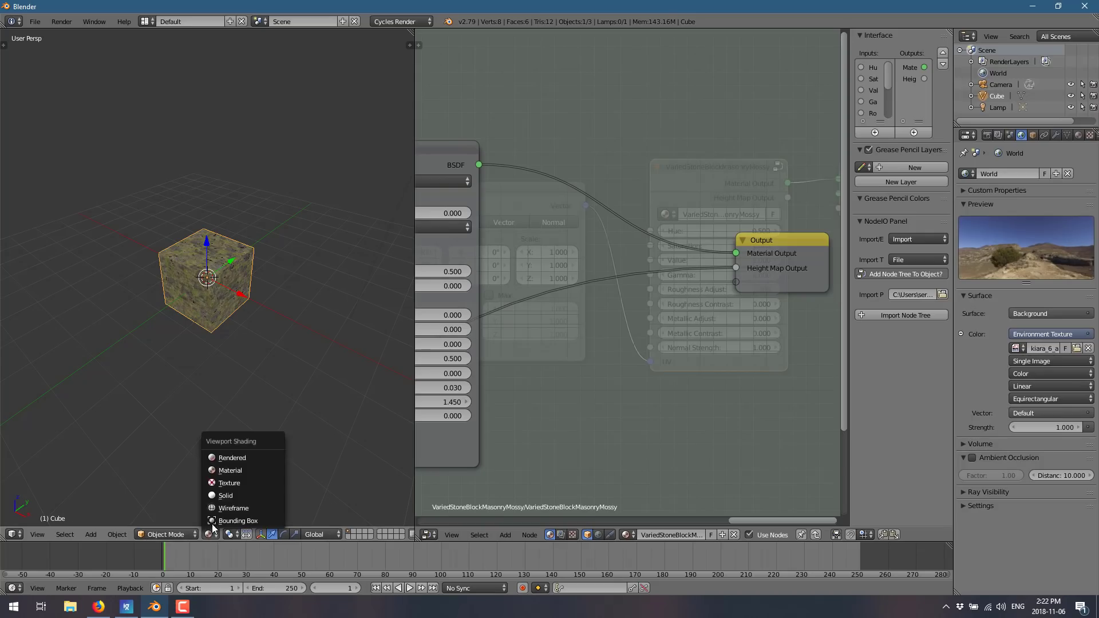
{"action": "left_click", "coordinate": [222, 455]}
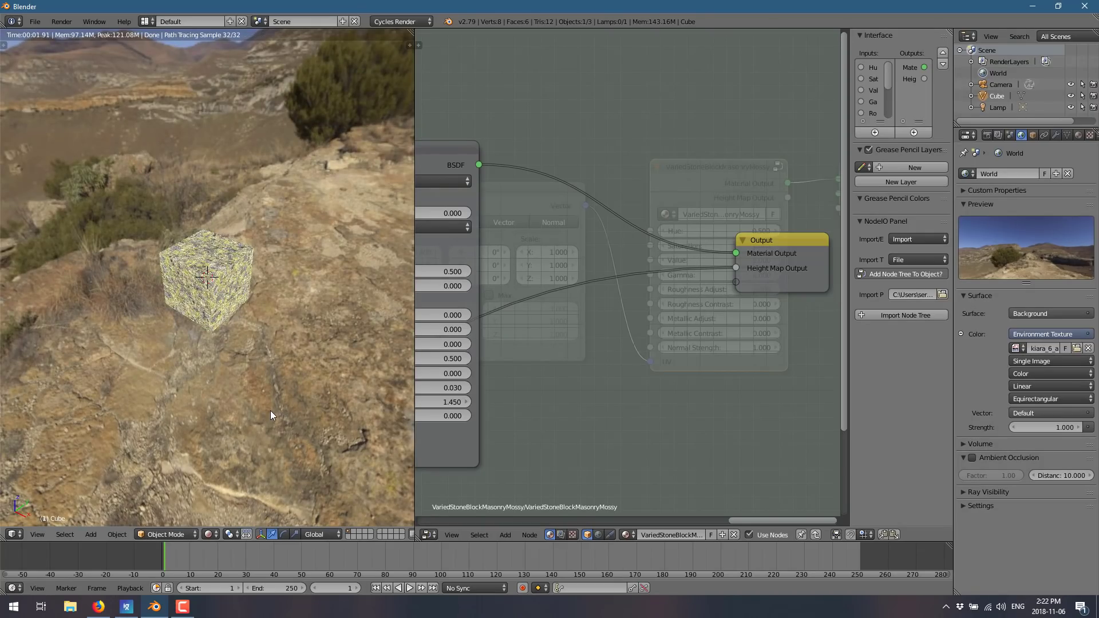
{"action": "left_click", "coordinate": [215, 535]}
{"action": "left_click", "coordinate": [217, 469]}
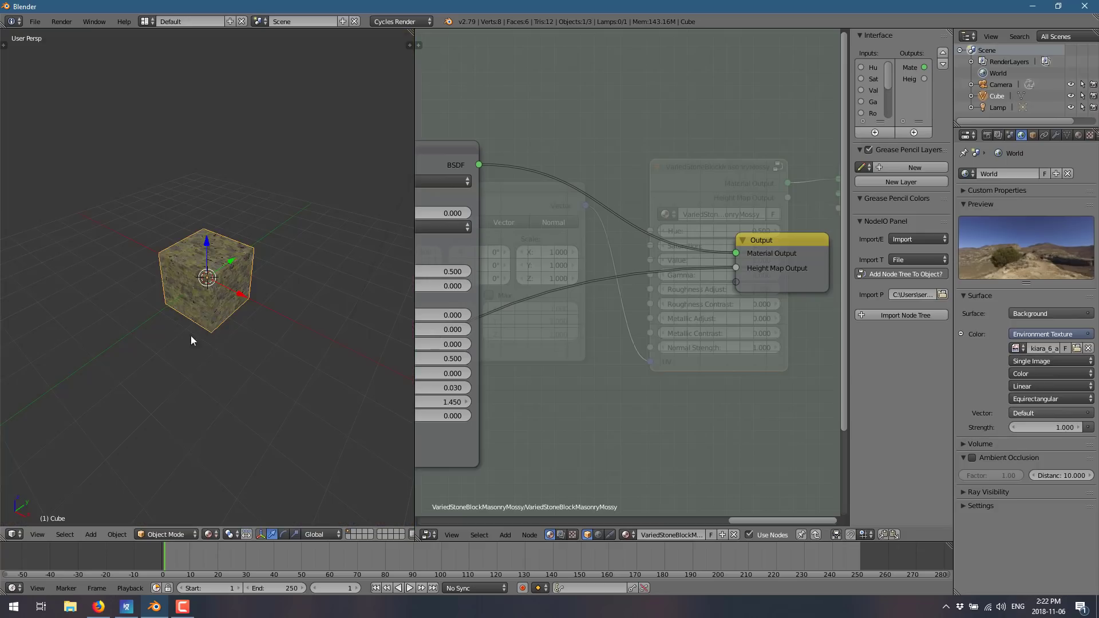
- Frame the cube's corner in close-up through the camera and set the 3D view's shading to Rendered
{"action": "key", "text": "n"}
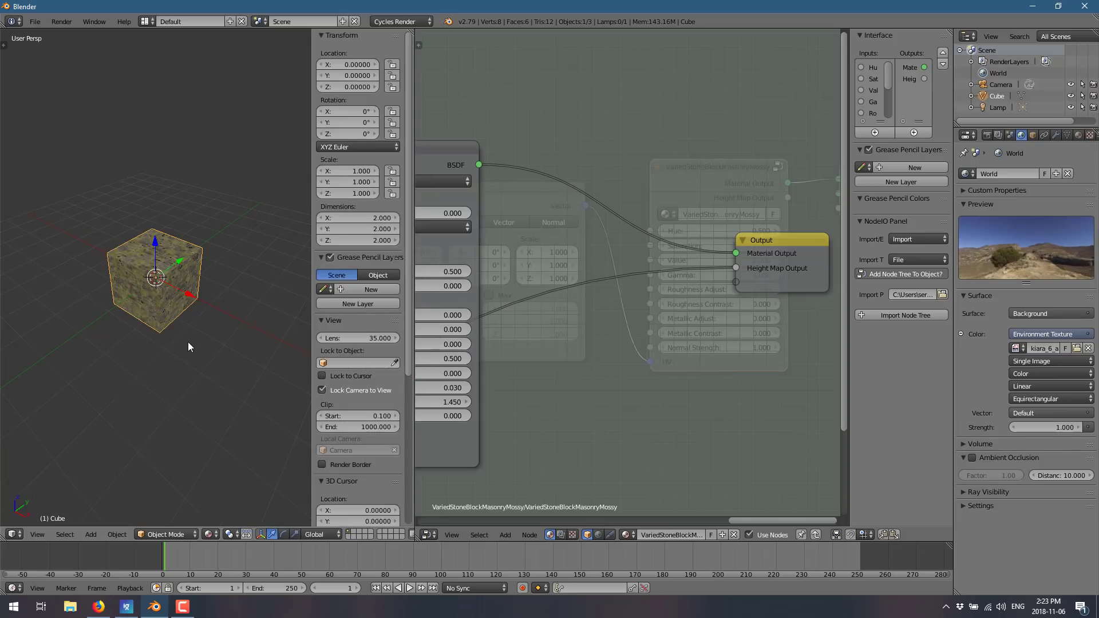
{"action": "key", "text": "n"}
{"action": "key", "text": "KP_0"}
{"action": "scroll", "coordinate": [197, 327], "scroll_direction": "up", "scroll_amount": 3}
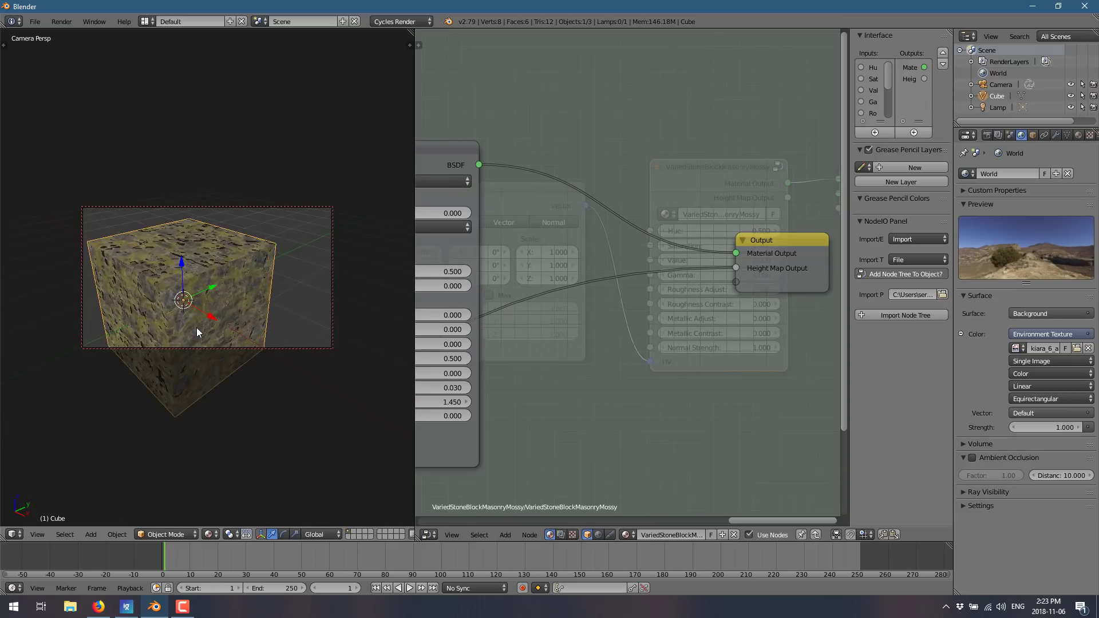
{"action": "mouse_move", "coordinate": [197, 328]}
{"action": "middle_mouse_down"}
{"action": "mouse_move", "coordinate": [255, 318]}
{"action": "mouse_move", "coordinate": [204, 294]}
{"action": "mouse_move", "coordinate": [227, 301]}
{"action": "middle_mouse_up"}
{"action": "left_click", "coordinate": [211, 534]}
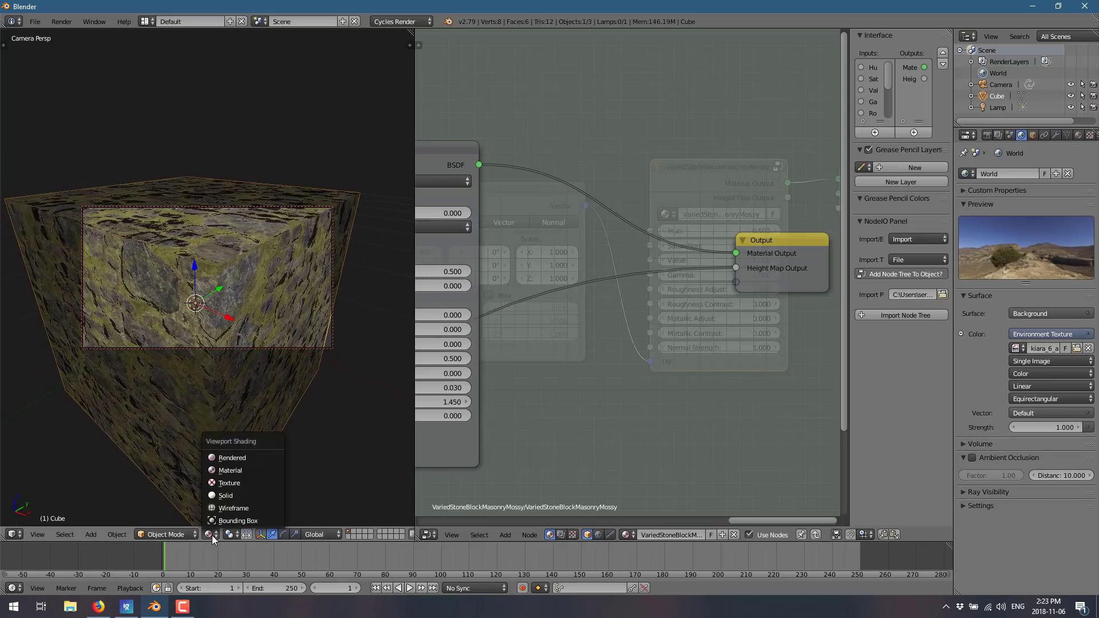
{"action": "left_click", "coordinate": [226, 457]}
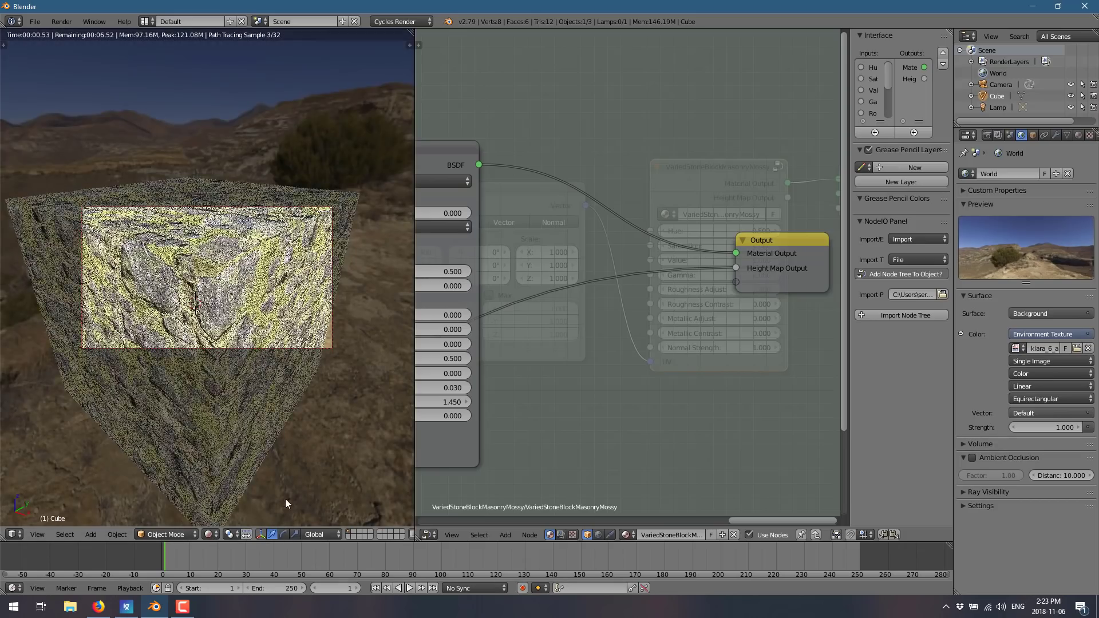
- Apply the Final sampling preset in the scene's render settings
{"action": "left_click", "coordinate": [61, 21]}
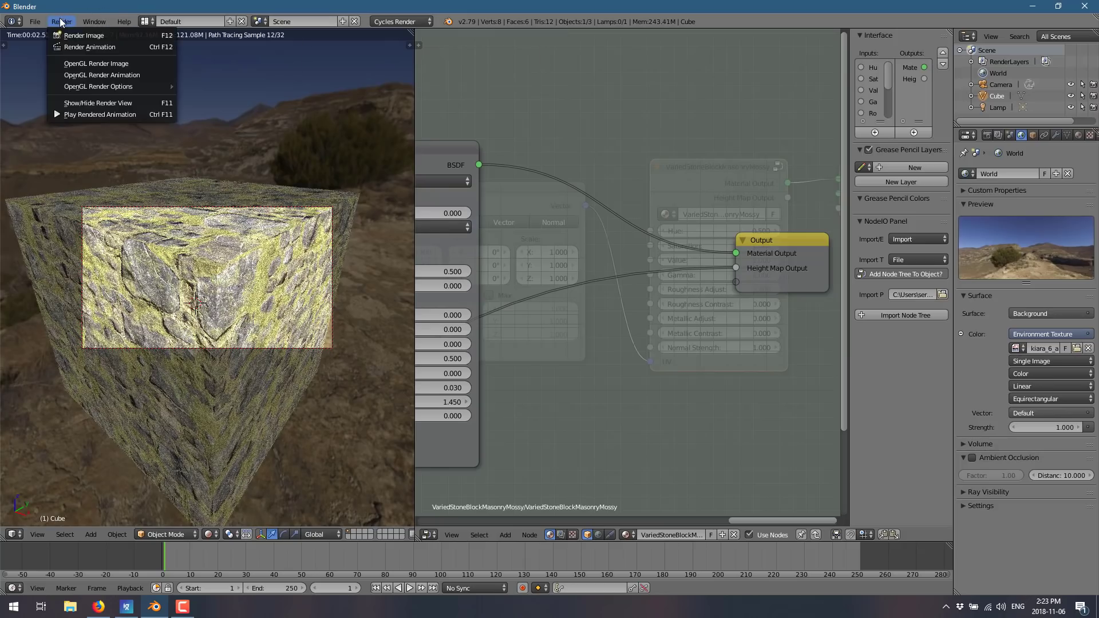
{"action": "left_click", "coordinate": [987, 135]}
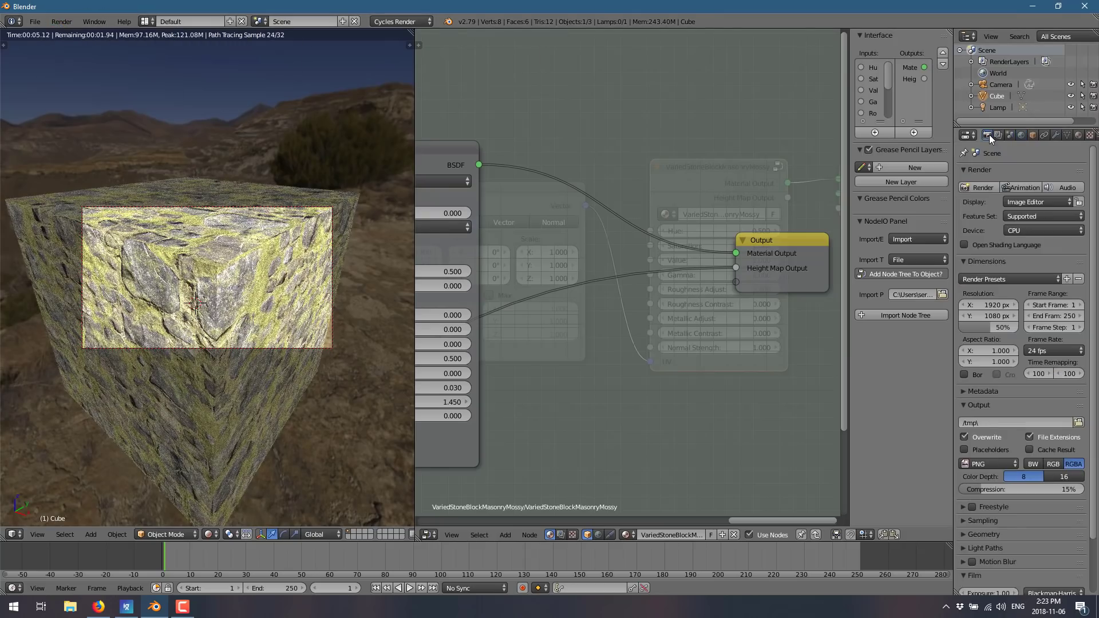
{"action": "left_click", "coordinate": [1035, 280]}
{"action": "left_click", "coordinate": [1018, 279]}
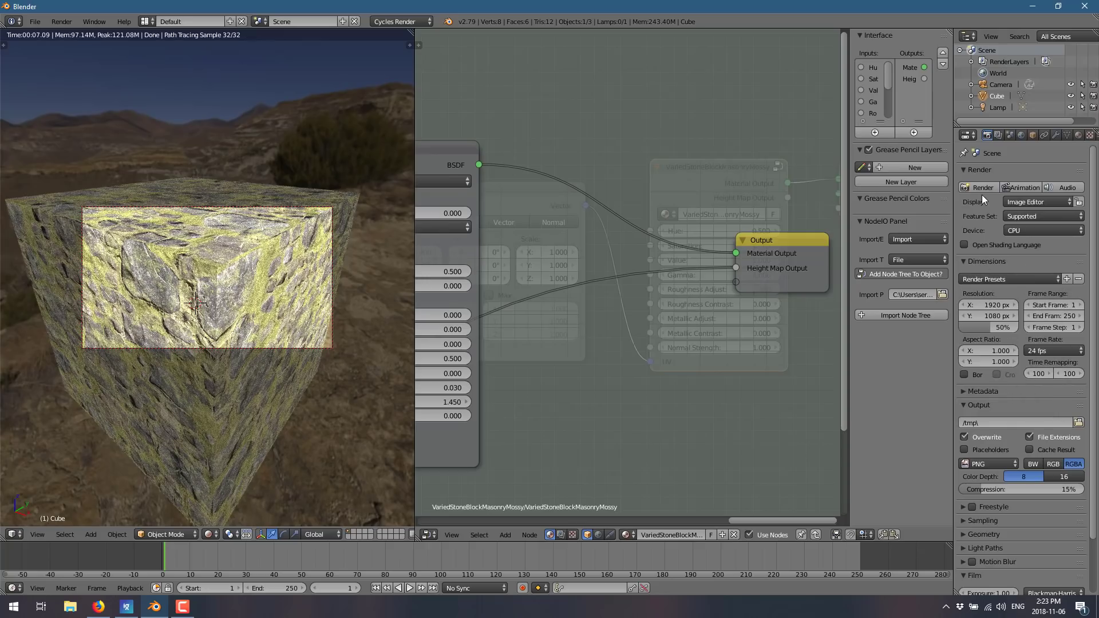
{"action": "scroll", "coordinate": [1036, 199], "scroll_direction": "down", "scroll_amount": 3}
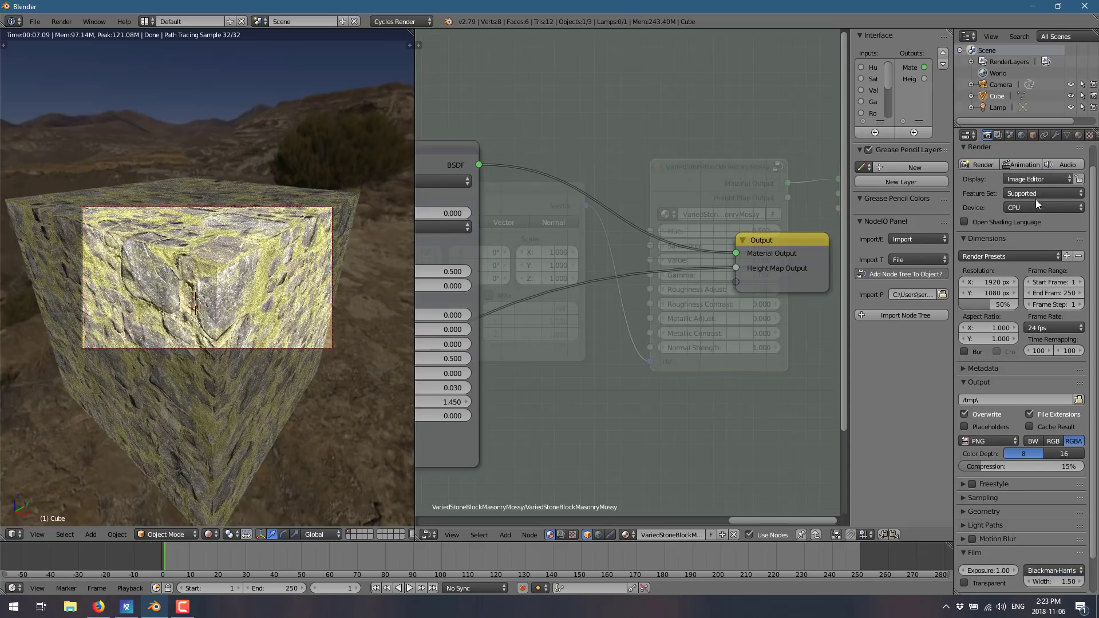
{"action": "scroll", "coordinate": [1035, 199], "scroll_direction": "up", "scroll_amount": 3}
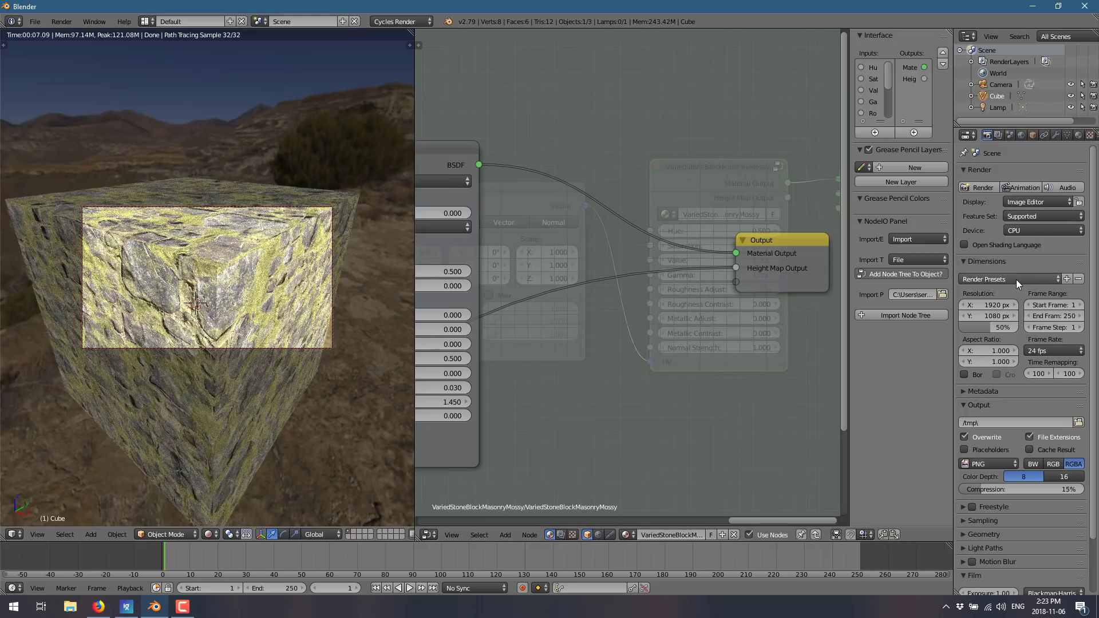
{"action": "scroll", "coordinate": [984, 406], "scroll_direction": "down", "scroll_amount": 3}
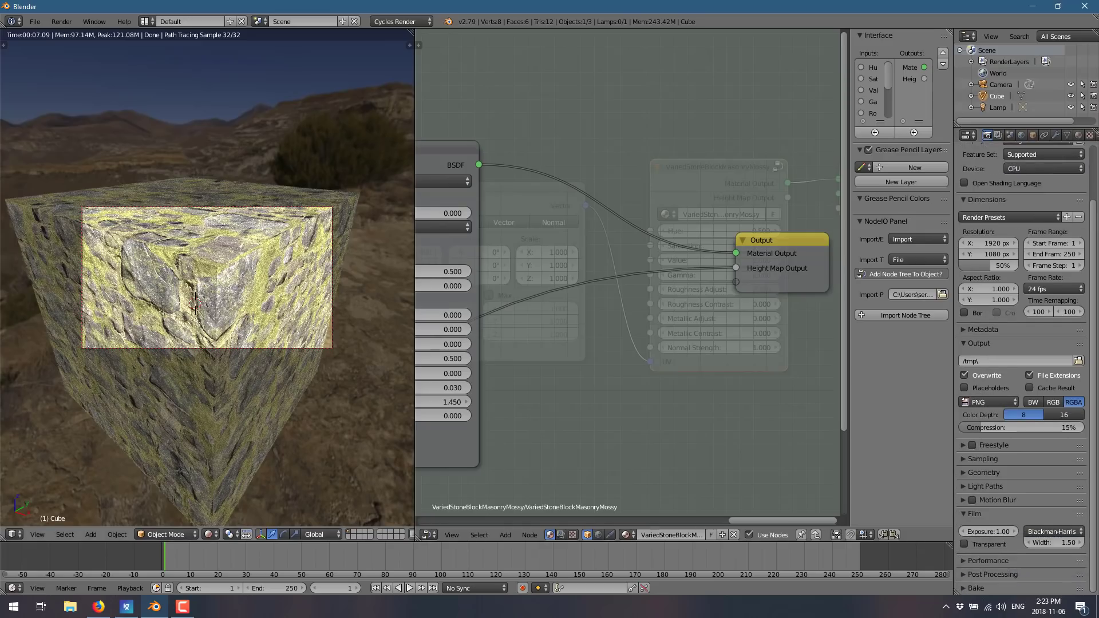
{"action": "left_click", "coordinate": [963, 459]}
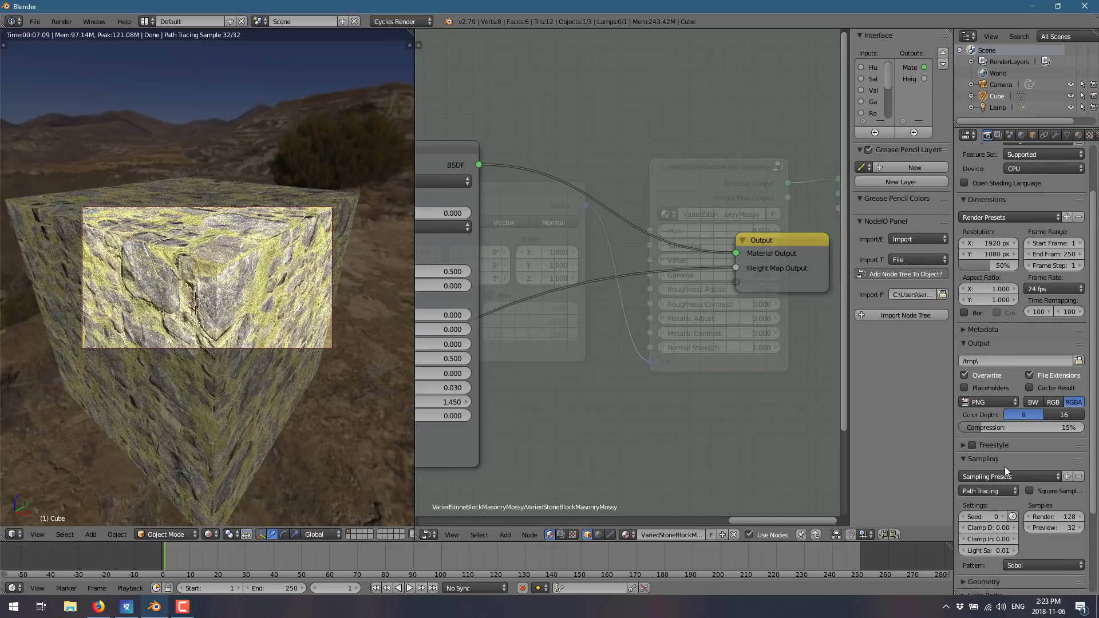
{"action": "left_click", "coordinate": [1018, 476]}
{"action": "left_click", "coordinate": [1004, 489]}
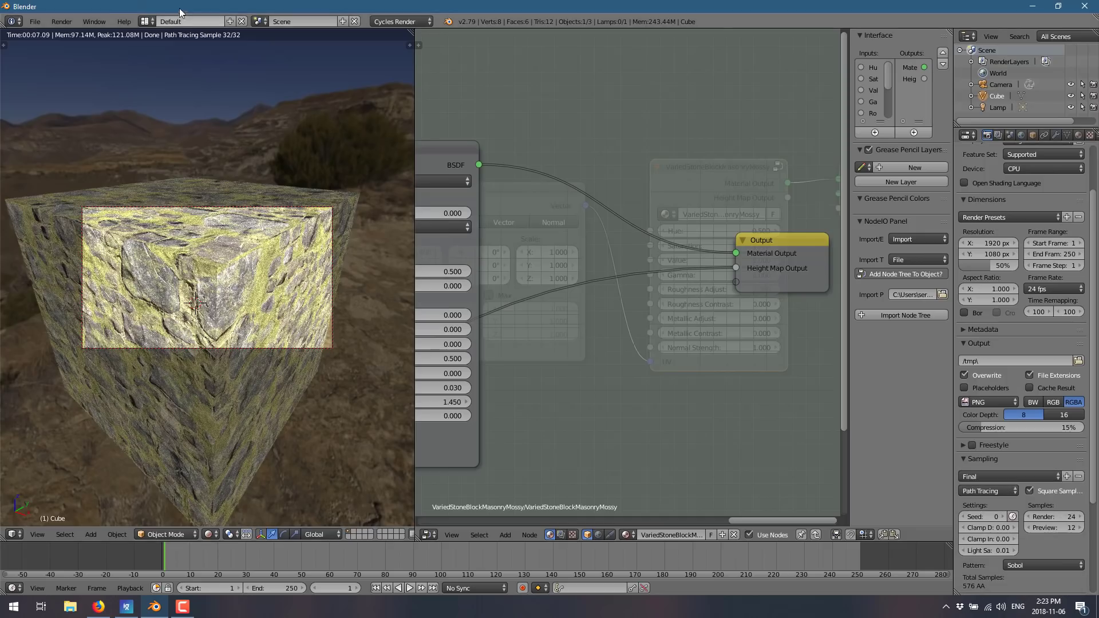
- Render the image and enlarge the render result's area to inspect the mossy stone surface
{"action": "left_click", "coordinate": [62, 21]}
{"action": "left_click", "coordinate": [71, 32]}
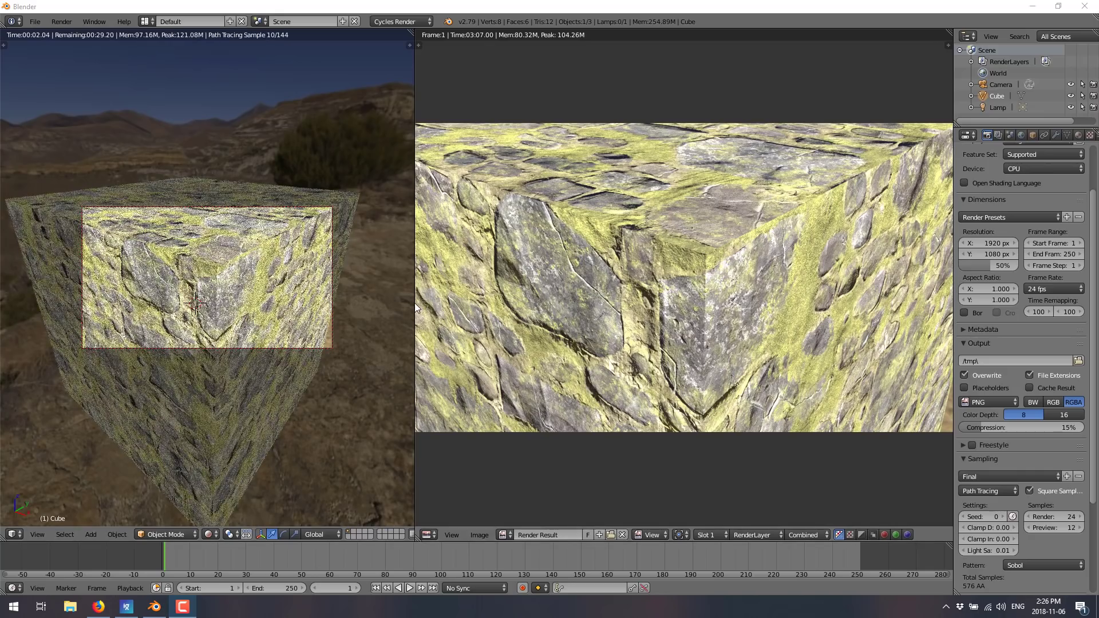
{"action": "left_click_drag", "start_coordinate": [414, 303], "coordinate": [61, 355]}
{"action": "scroll", "coordinate": [433, 316], "scroll_direction": "up", "scroll_amount": 3}
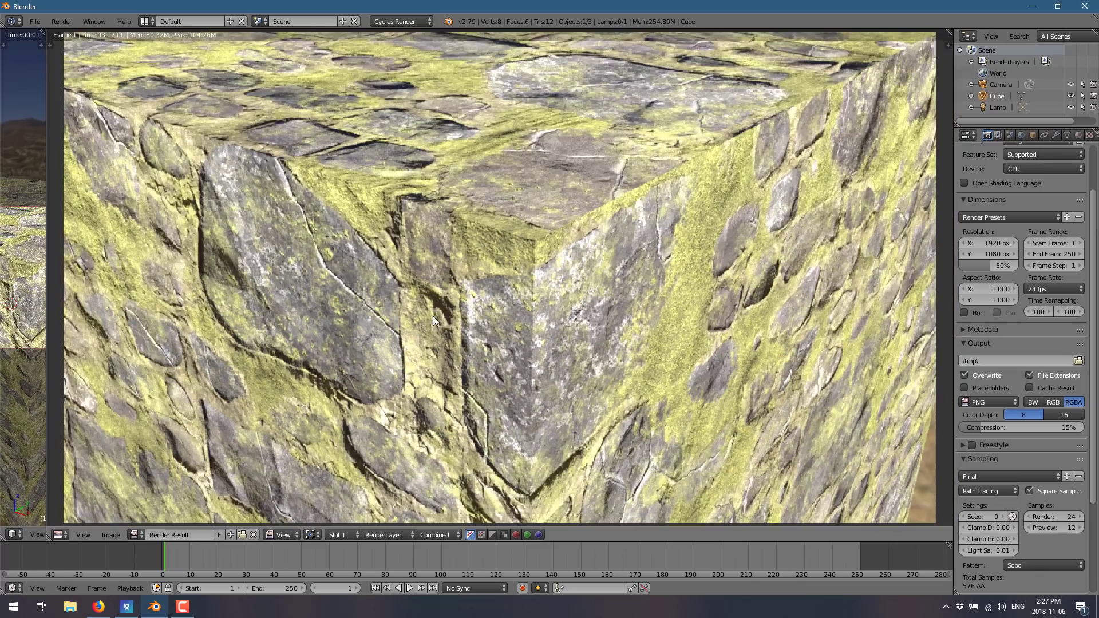
{"action": "scroll", "coordinate": [433, 316], "scroll_direction": "down", "scroll_amount": 1}
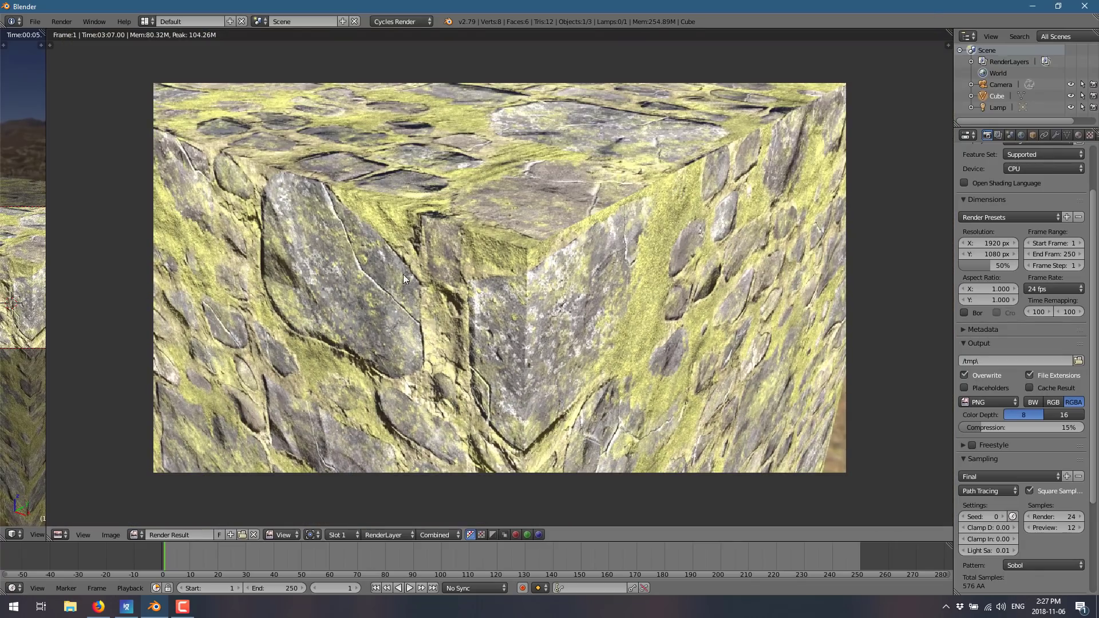
- Switch to the GameTextures page in Firefox, review the engine choices for Varied Stone Block Masonry Mossy, and go to the next free material
{"action": "left_click", "coordinate": [99, 607]}
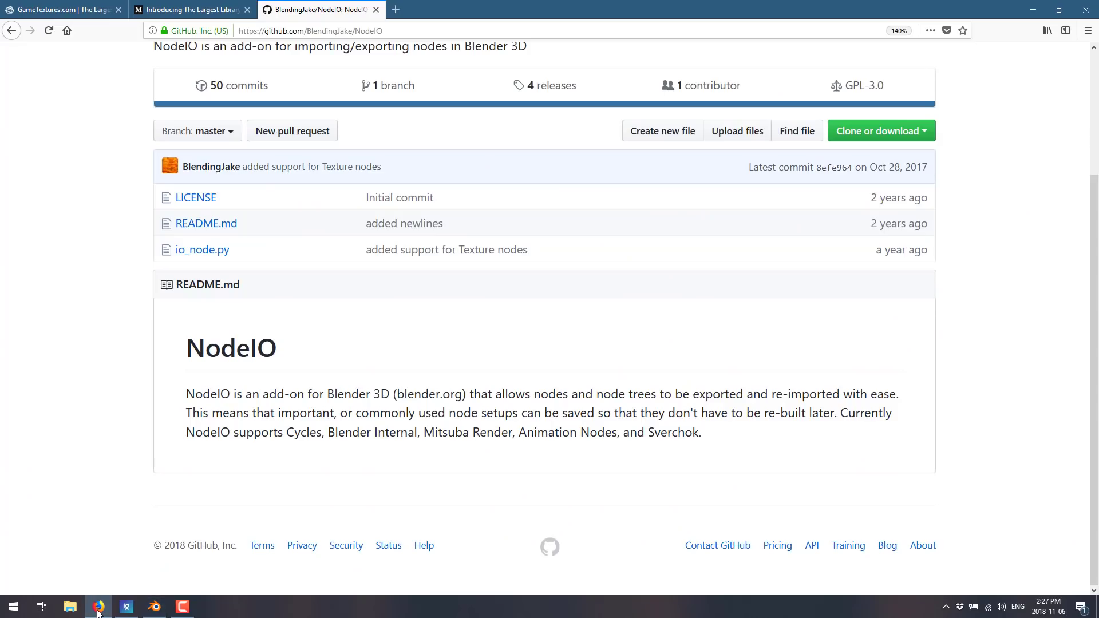
{"action": "left_click", "coordinate": [84, 9]}
{"action": "scroll", "coordinate": [573, 248], "scroll_direction": "up", "scroll_amount": 2}
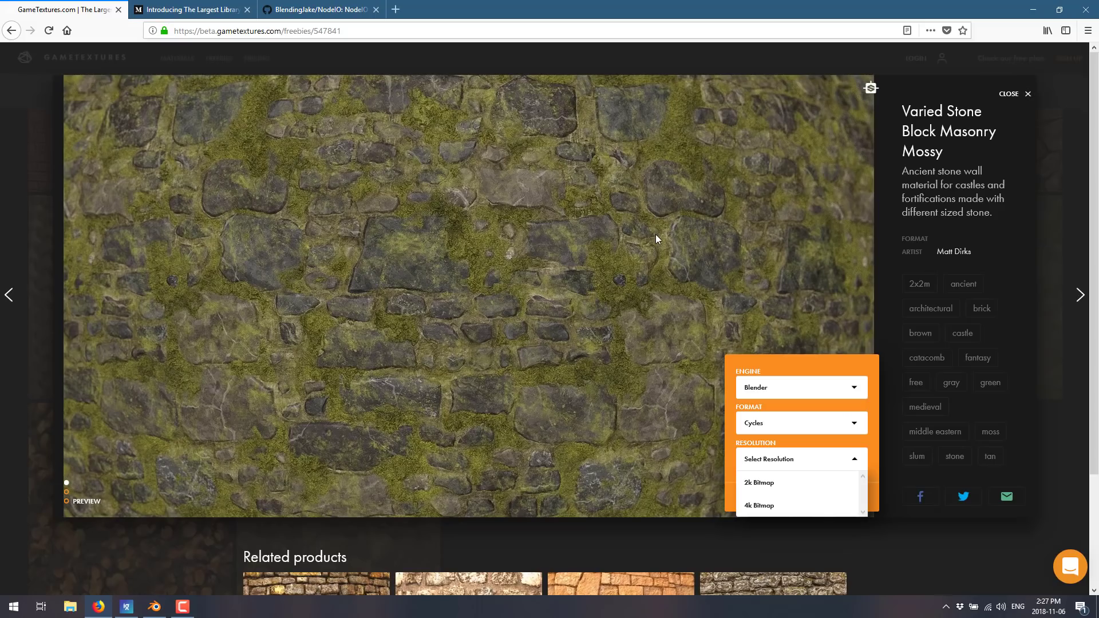
{"action": "left_click", "coordinate": [786, 389]}
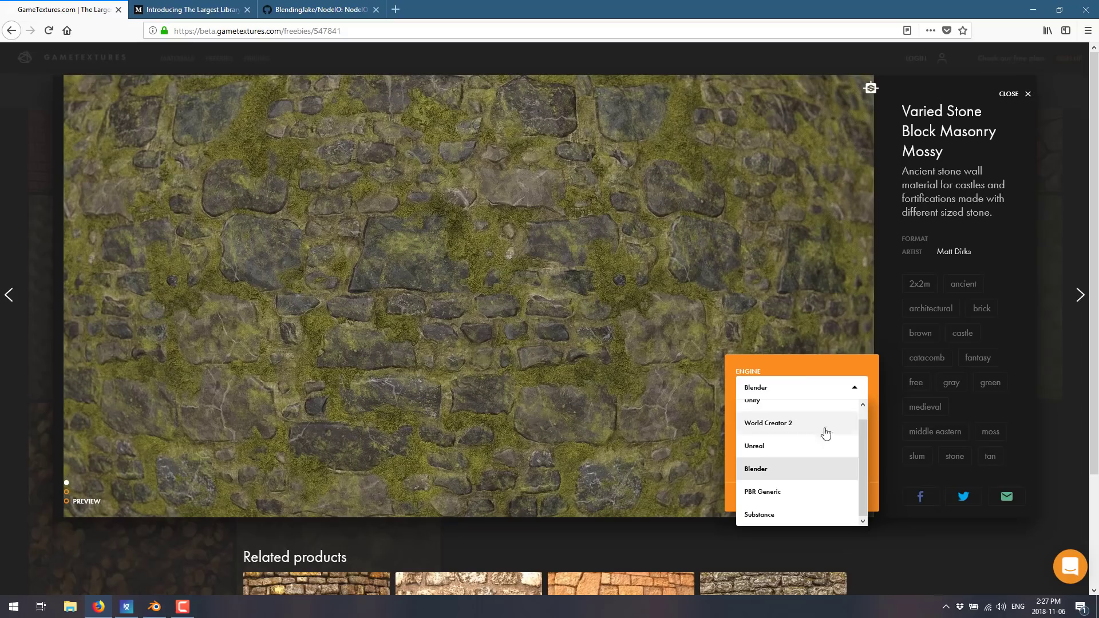
{"action": "scroll", "coordinate": [868, 463], "scroll_direction": "up", "scroll_amount": 1}
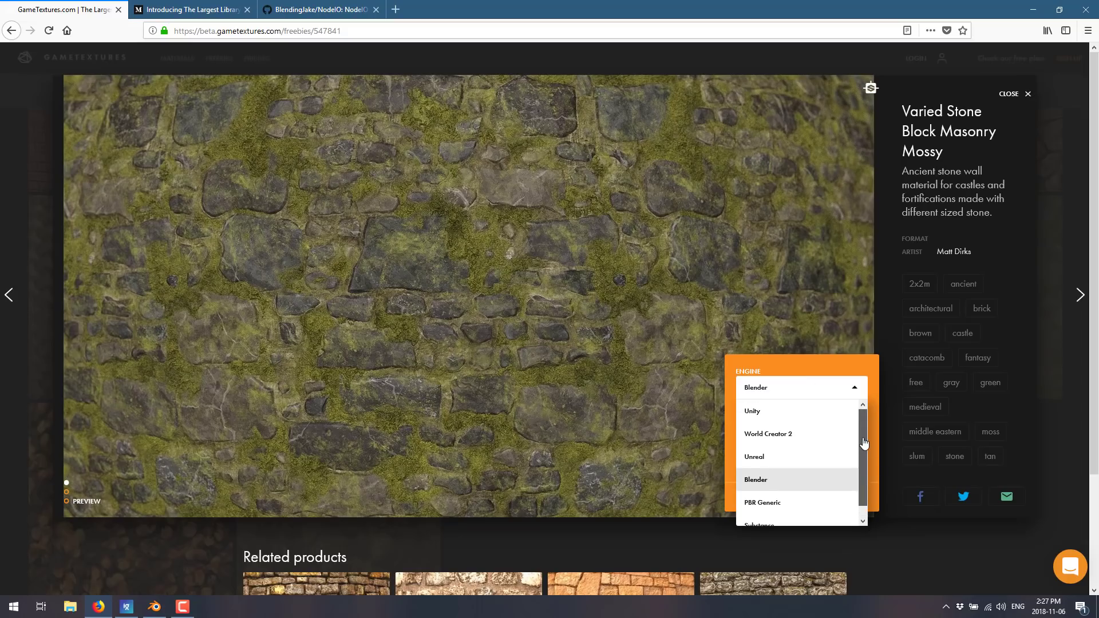
{"action": "scroll", "coordinate": [799, 444], "scroll_direction": "down", "scroll_amount": 1}
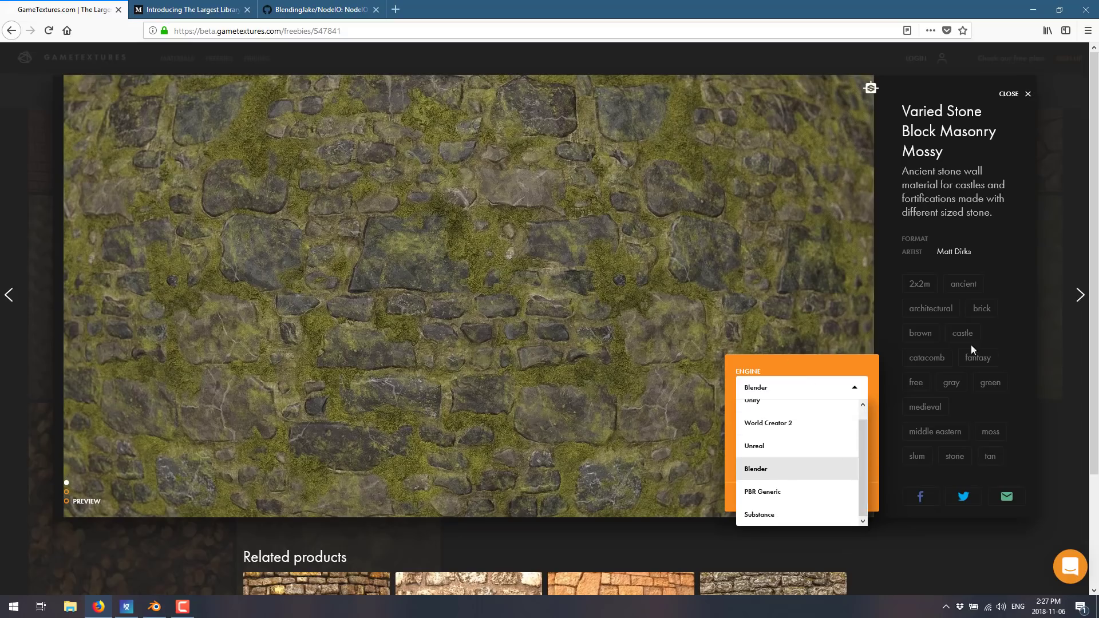
{"action": "left_click", "coordinate": [1080, 296]}
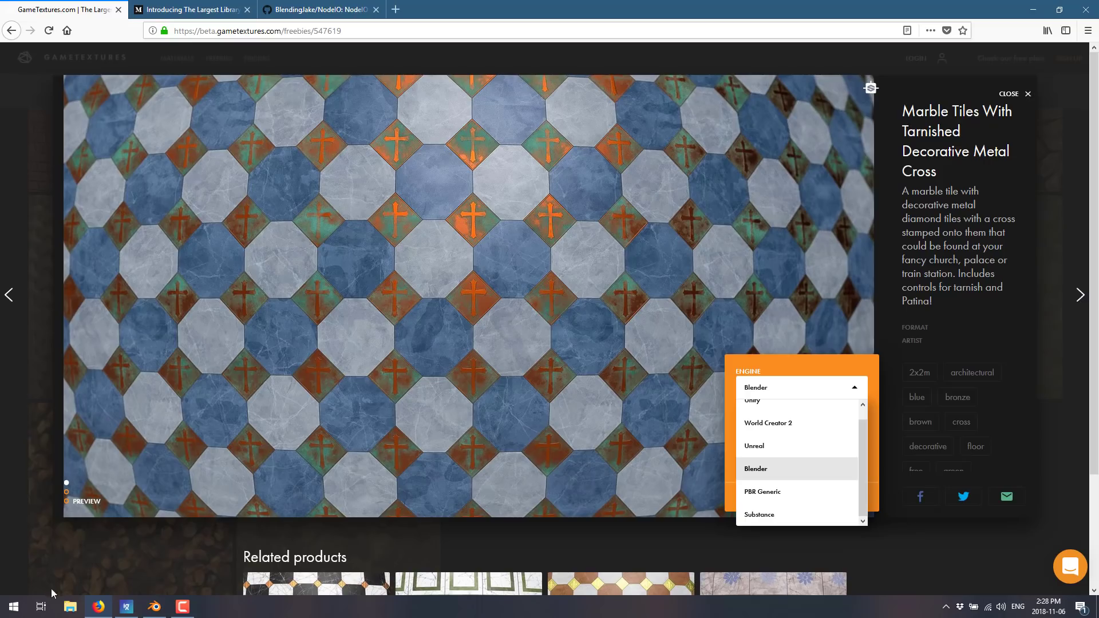
- Switch to Blender, change the render result's area to the Node Editor, and examine the nodes feeding the Principled BSDF inside the stone material group
{"action": "left_click", "coordinate": [156, 608]}
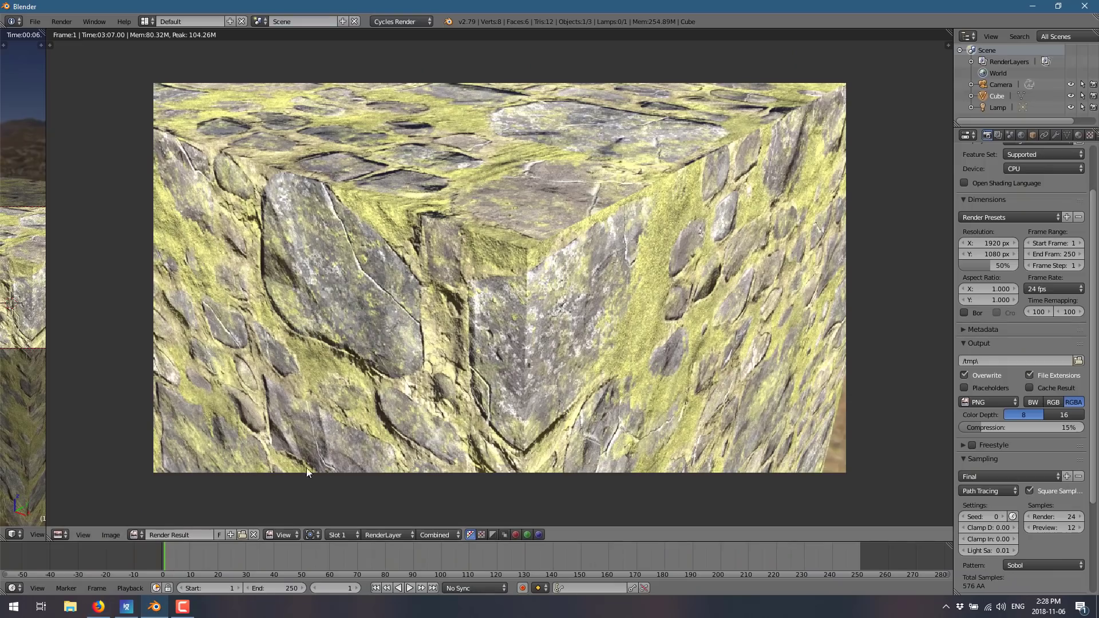
{"action": "left_click", "coordinate": [61, 534]}
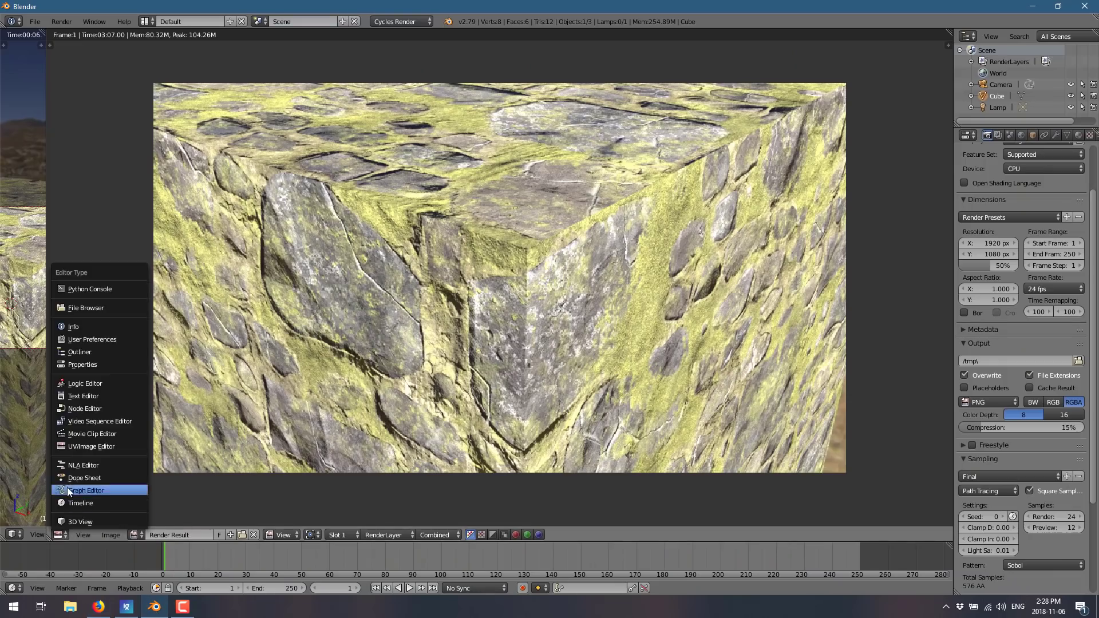
{"action": "left_click", "coordinate": [87, 409]}
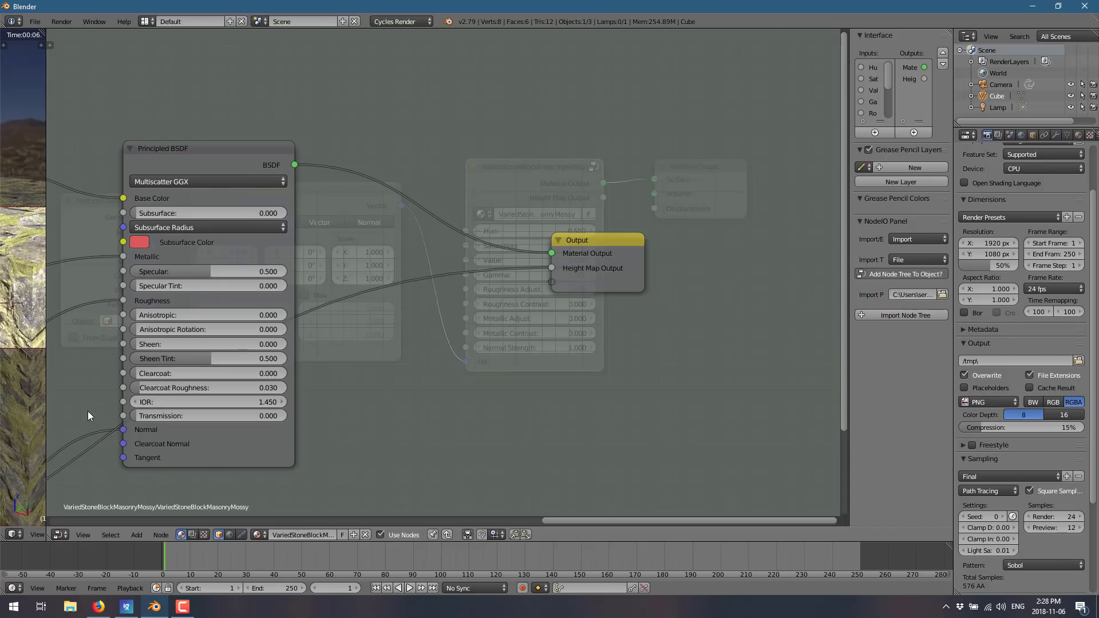
{"action": "middle_click_drag", "start_coordinate": [415, 328], "coordinate": [580, 323]}
{"action": "middle_click_drag", "start_coordinate": [364, 332], "coordinate": [484, 328]}
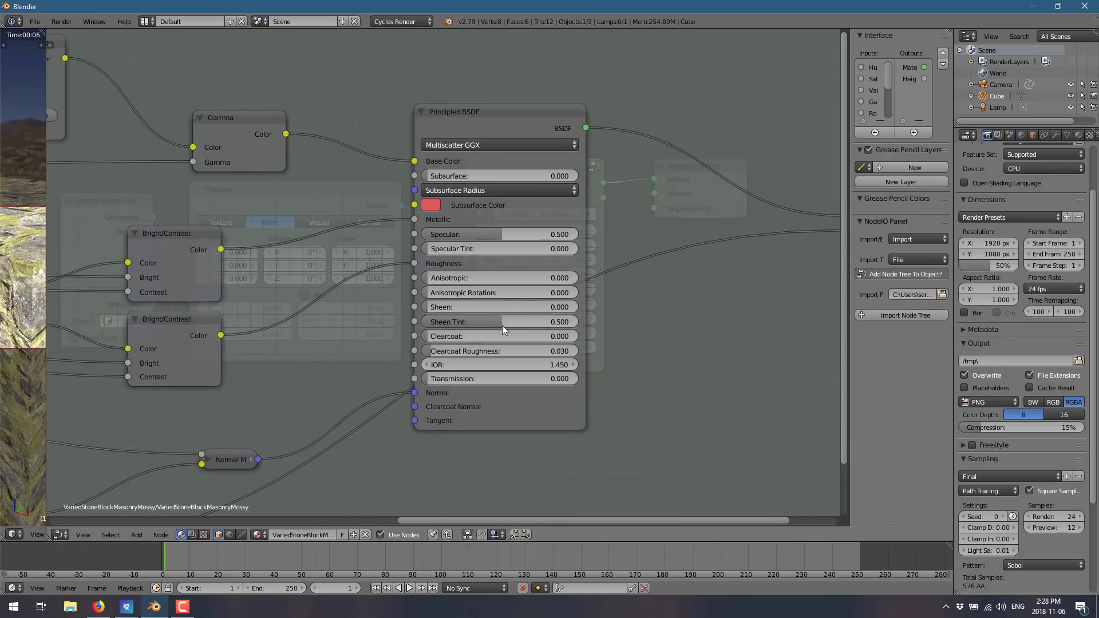
{"action": "middle_click_drag", "start_coordinate": [331, 347], "coordinate": [664, 381]}
{"action": "middle_click_drag", "start_coordinate": [298, 263], "coordinate": [273, 307]}
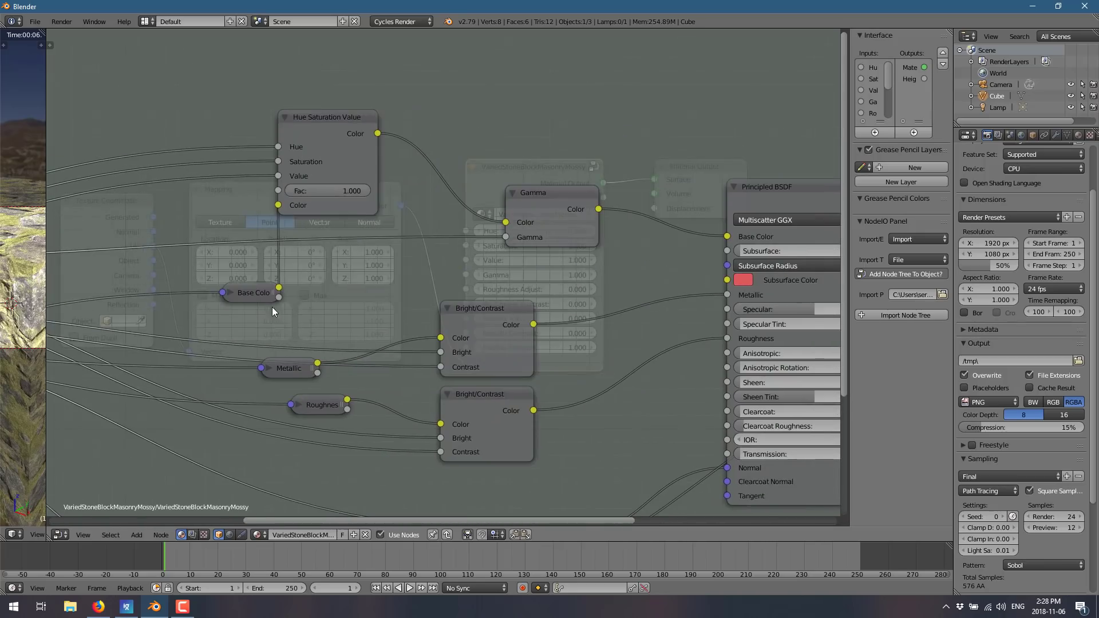
- Expand the collapsed Roughness, Height and Normal texture nodes and move the Normal node clear of the Height node
{"action": "left_click", "coordinate": [298, 405]}
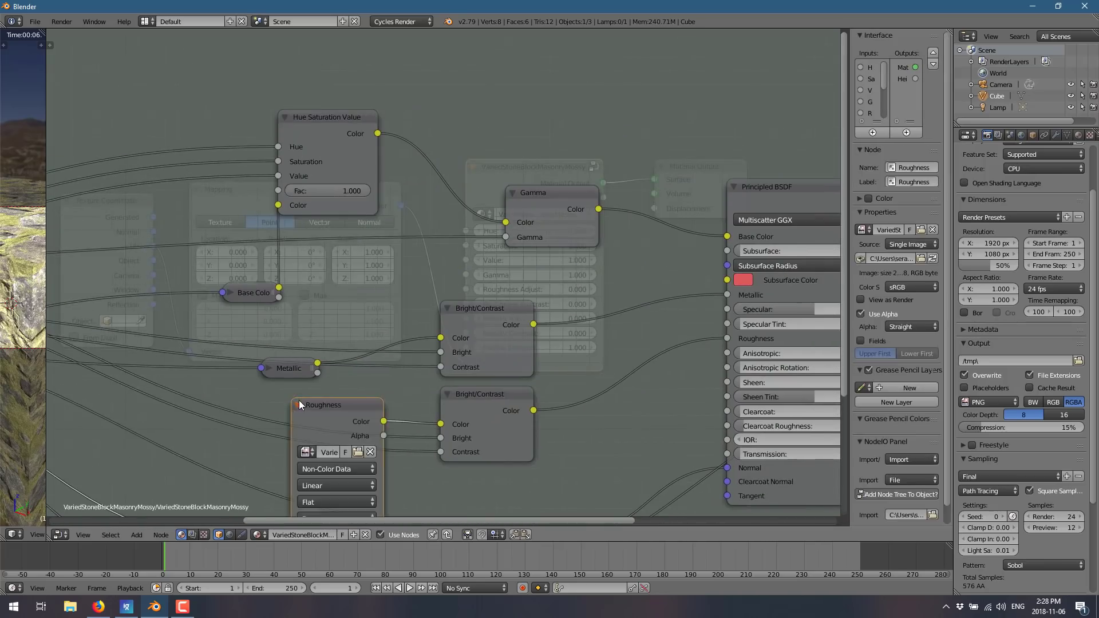
{"action": "scroll", "coordinate": [298, 404], "scroll_direction": "down", "scroll_amount": 8, "text": "shift"}
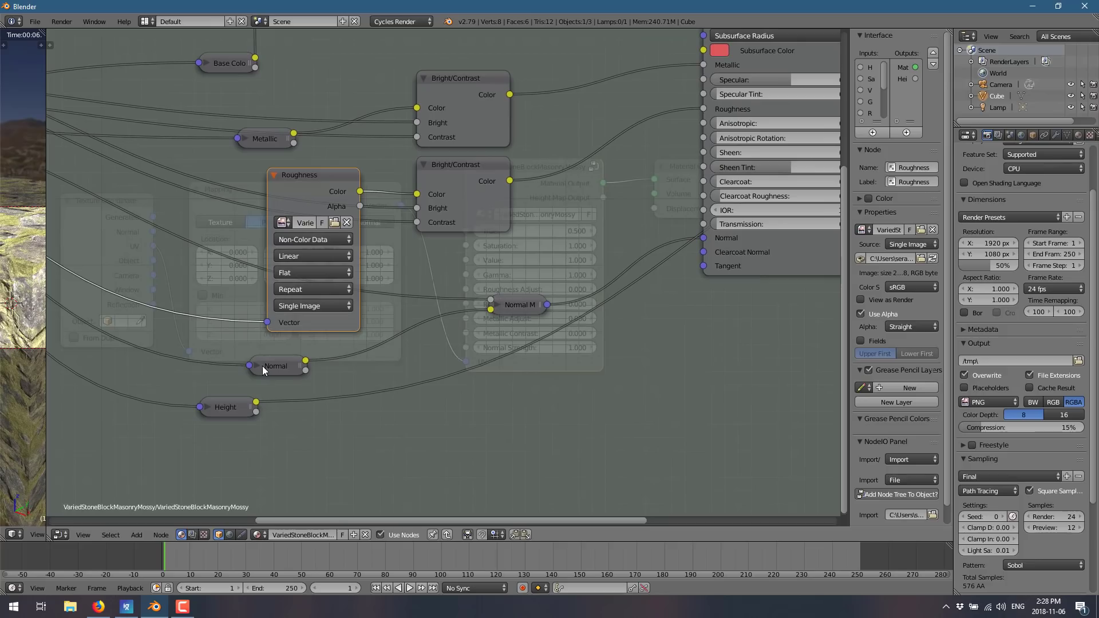
{"action": "left_click", "coordinate": [263, 367]}
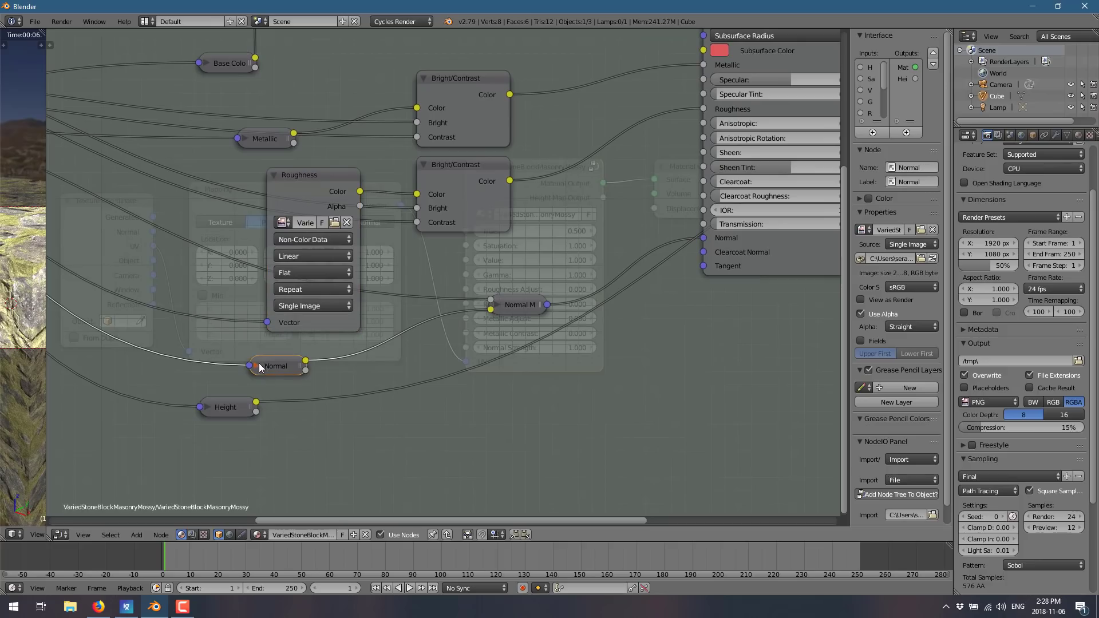
{"action": "left_click", "coordinate": [207, 407]}
{"action": "scroll", "coordinate": [345, 426], "scroll_direction": "down", "scroll_amount": 4, "text": "shift"}
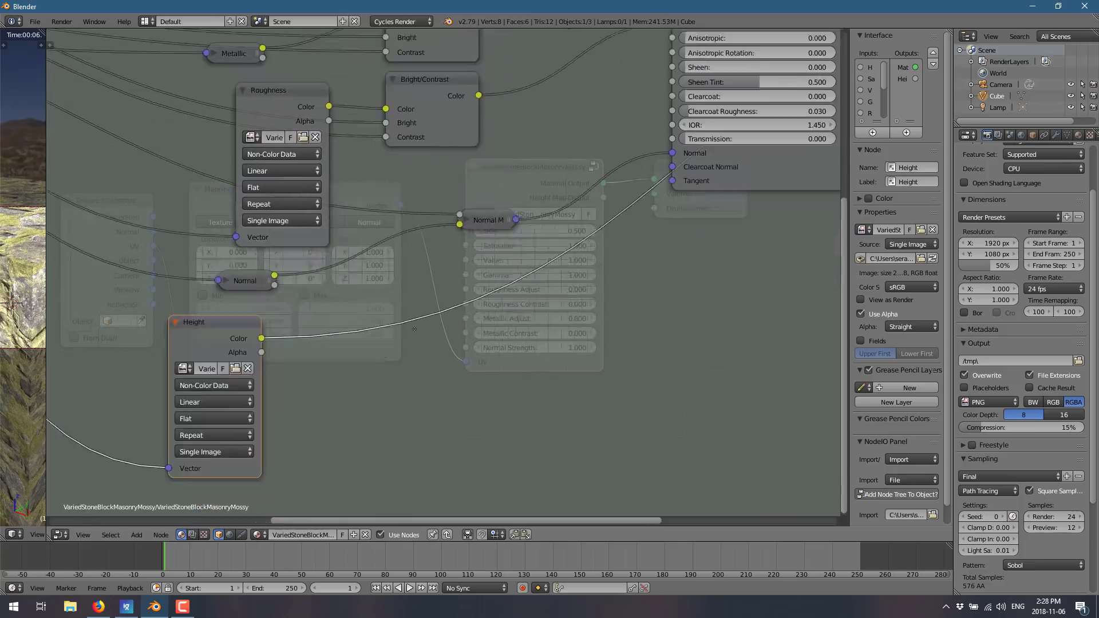
{"action": "left_click", "coordinate": [214, 271]}
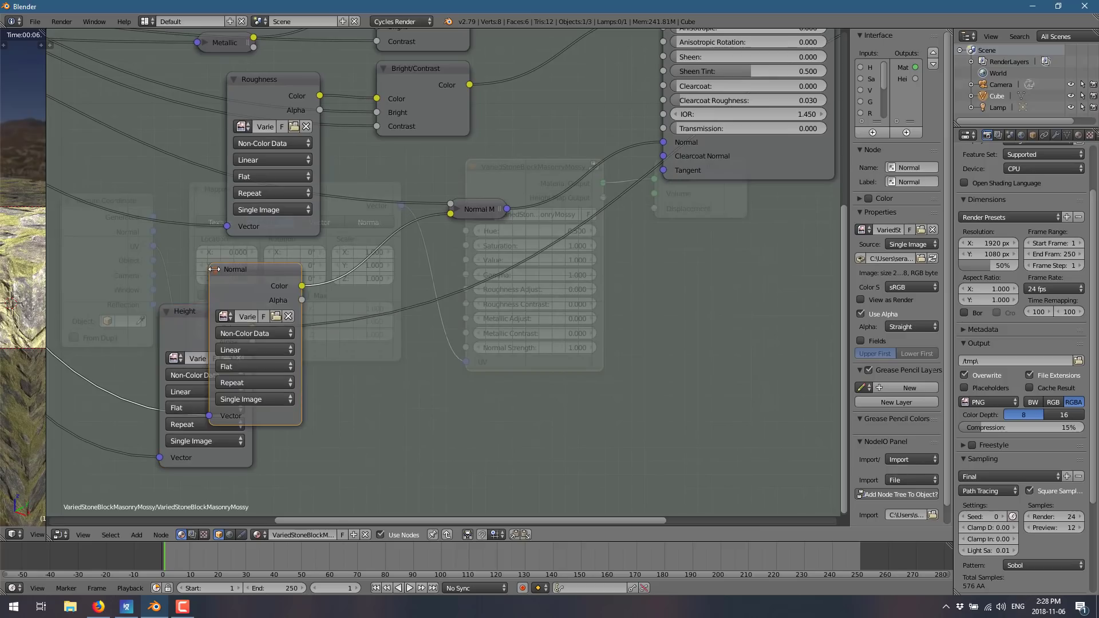
{"action": "left_click_drag", "start_coordinate": [262, 265], "coordinate": [430, 275]}
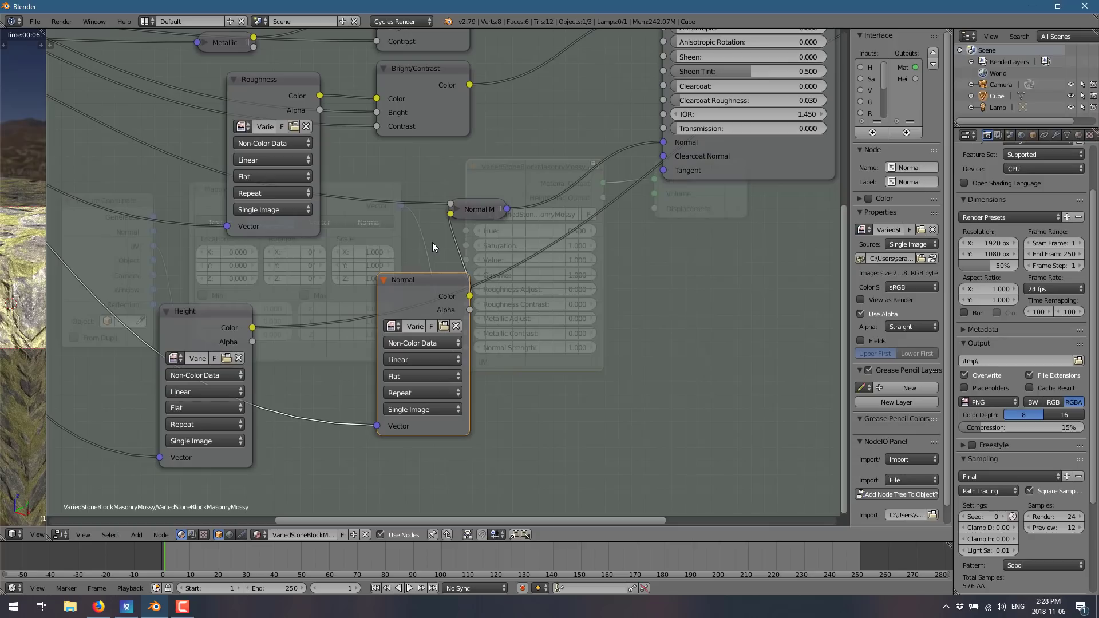